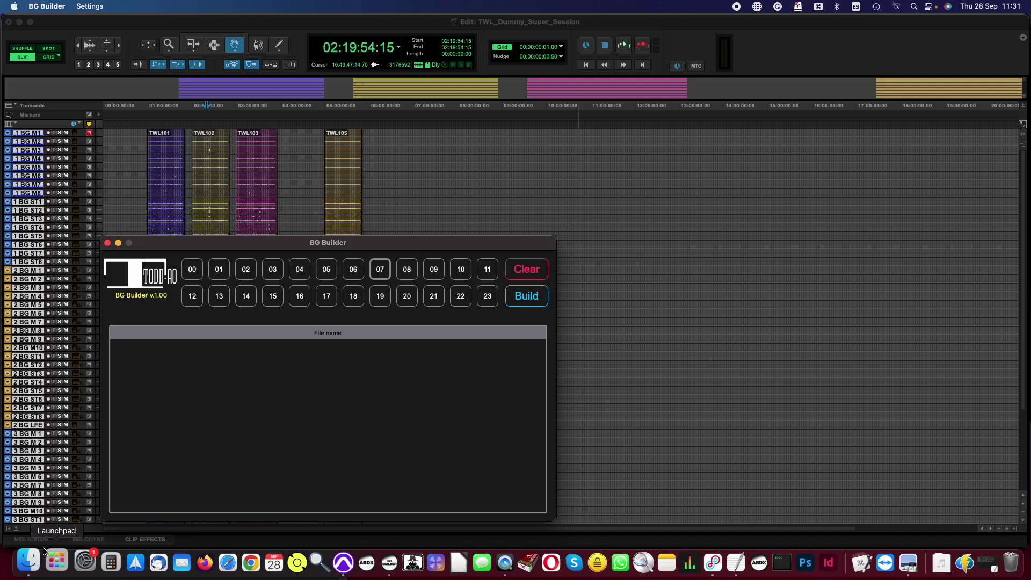
# Load the five picture EDLs and five lined script PDFs from the TWL folder in Finder into BG Builder.
pyautogui.click(30, 560)
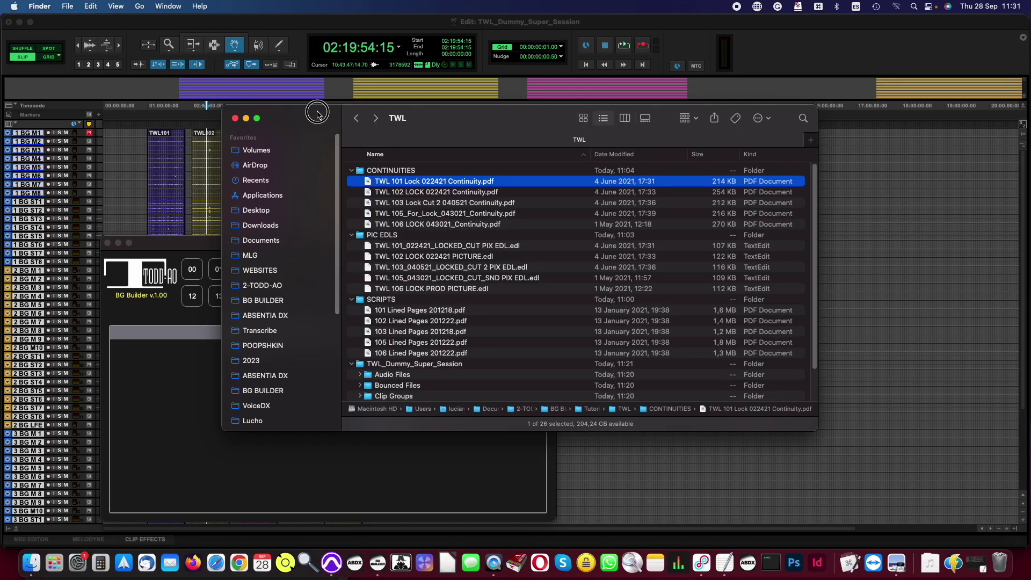
pyautogui.moveTo(317, 113); pyautogui.dragTo(483, 150)
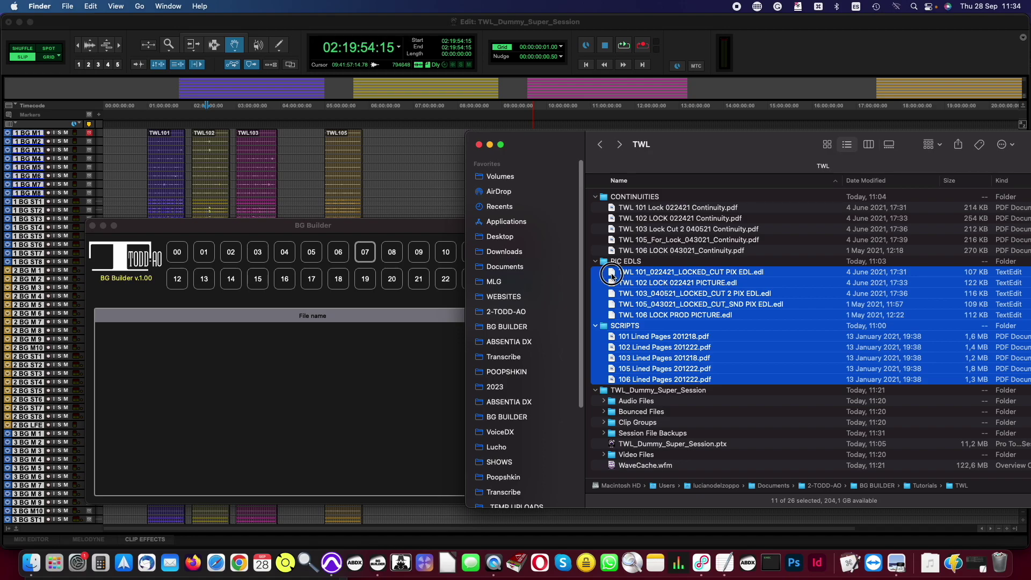
pyautogui.moveTo(629, 274); pyautogui.dragTo(129, 268)
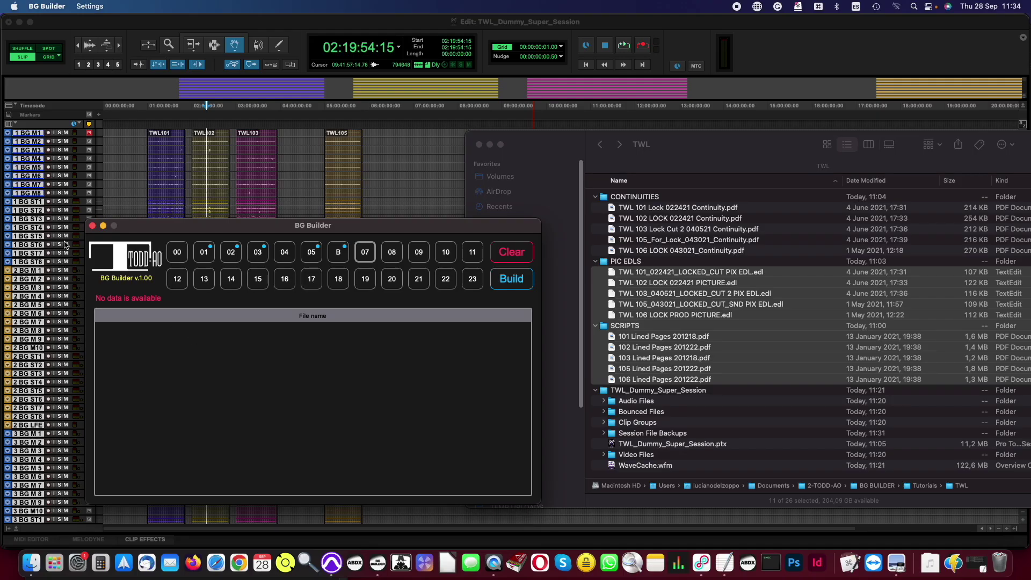
# Check which files are assigned to episodes 01, 02, 03, 05 and 06.
pyautogui.click(204, 252)
pyautogui.click(231, 252)
pyautogui.click(258, 252)
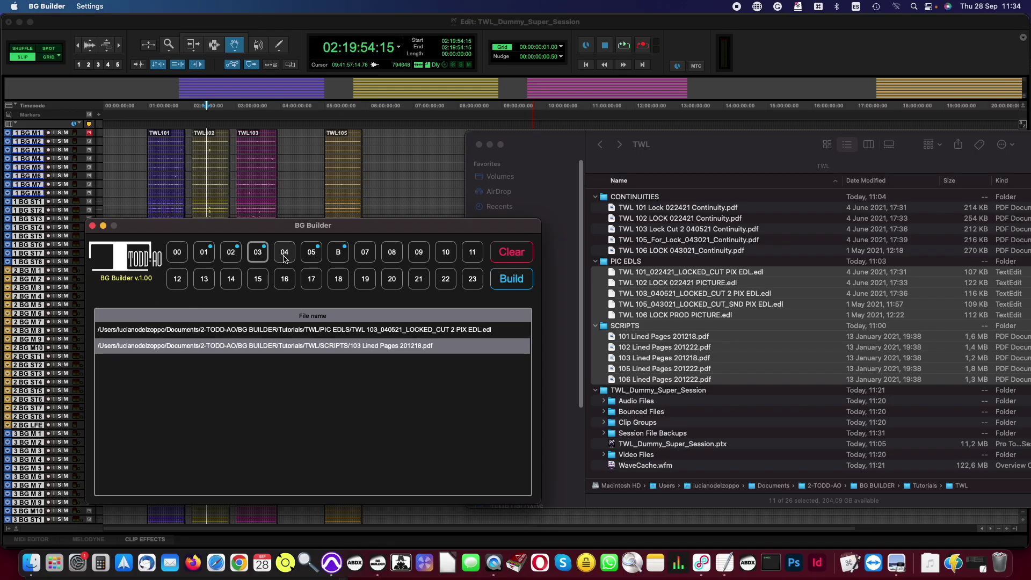
pyautogui.click(316, 257)
pyautogui.click(339, 257)
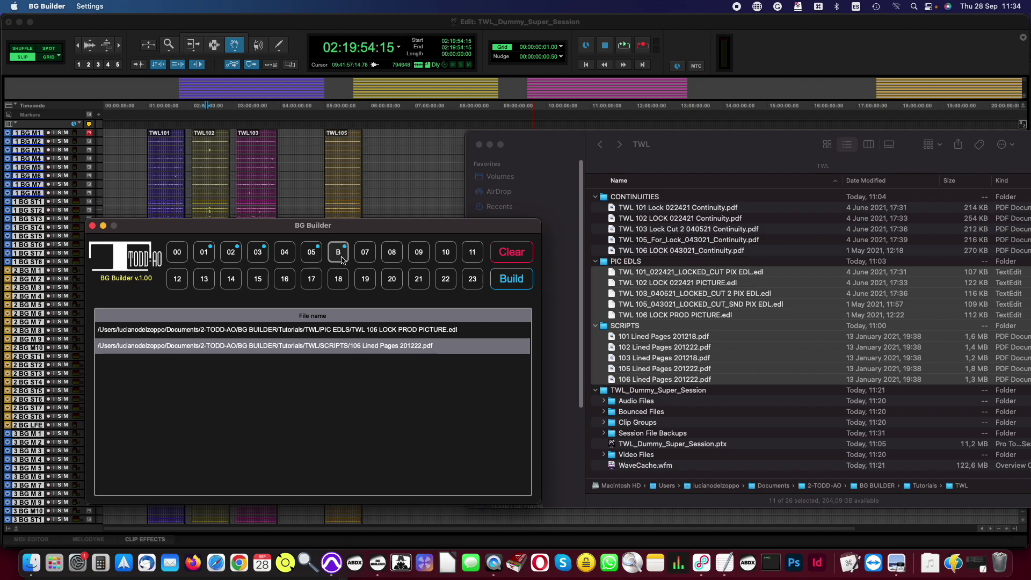
pyautogui.click(313, 260)
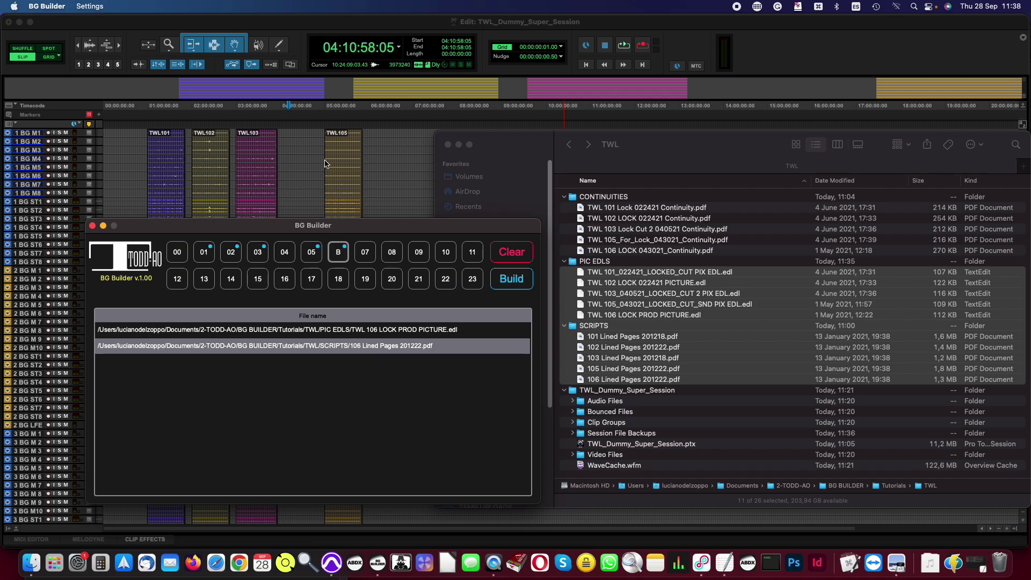
# Close TWL_Dummy_Super_Session in Pro Tools and build the databases and conform EDL in BG Builder.
pyautogui.click(311, 149)
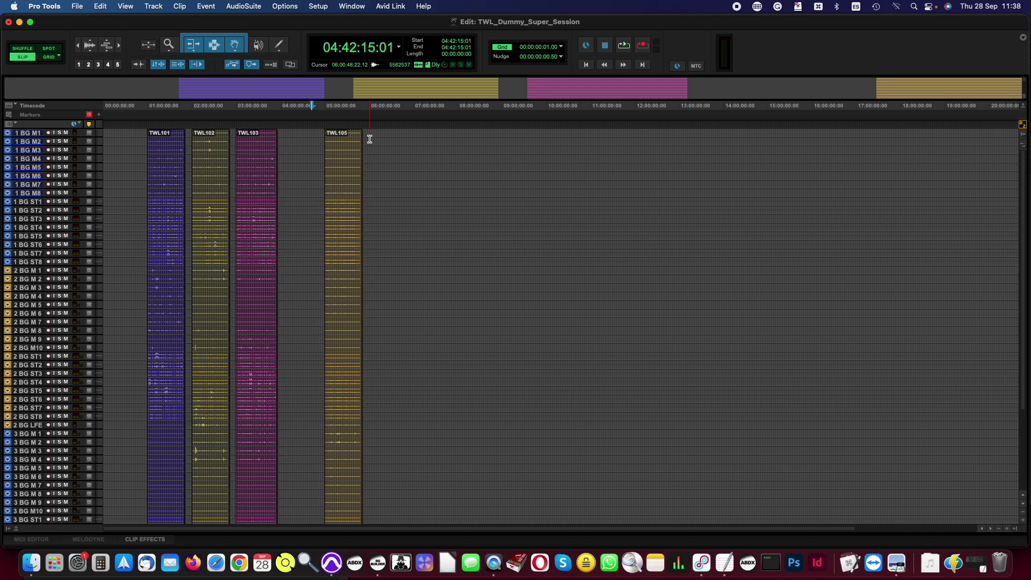
pyautogui.press('super+shift+w')
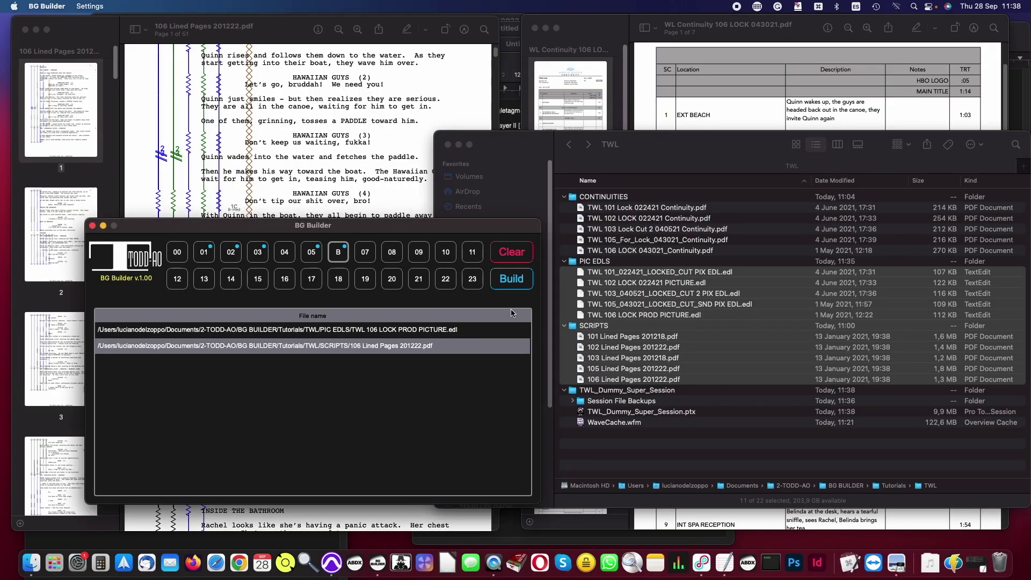
pyautogui.click(510, 281)
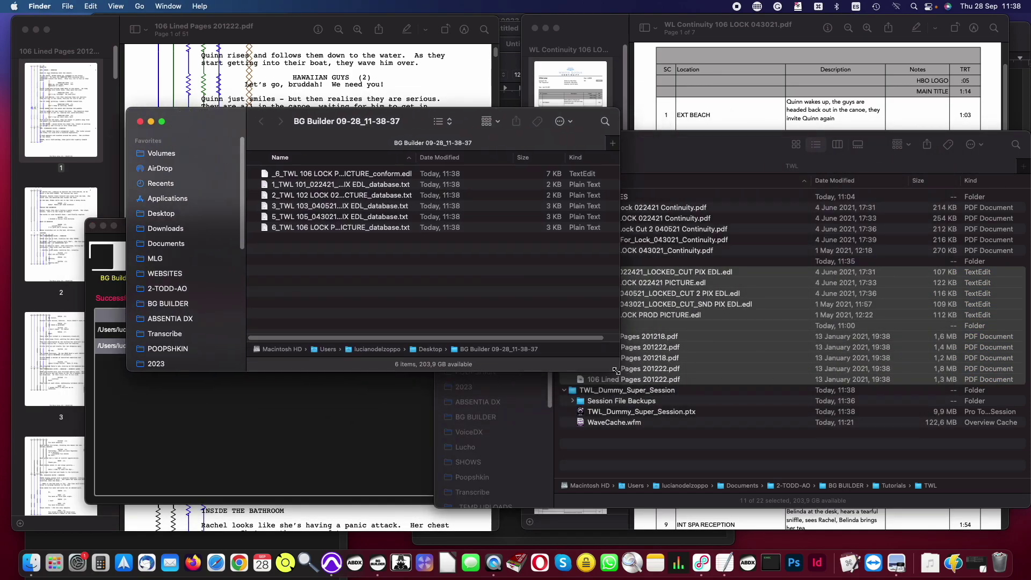
# Widen the BG Builder 09-28_11-38-37 output folder window and preview its episode database files and conform EDL.
pyautogui.moveTo(616, 371); pyautogui.dragTo(707, 342)
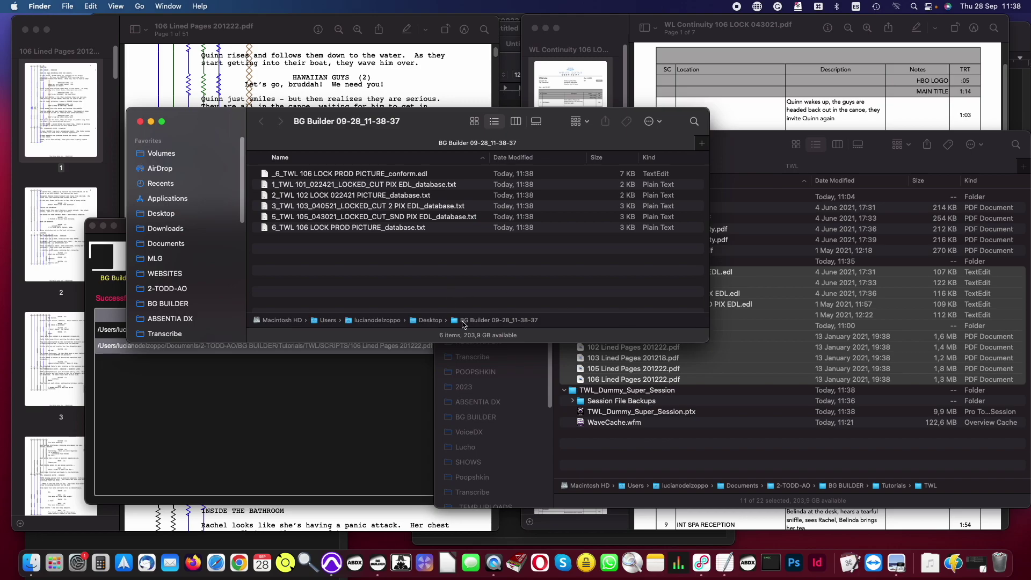
pyautogui.click(376, 184)
pyautogui.press('space')
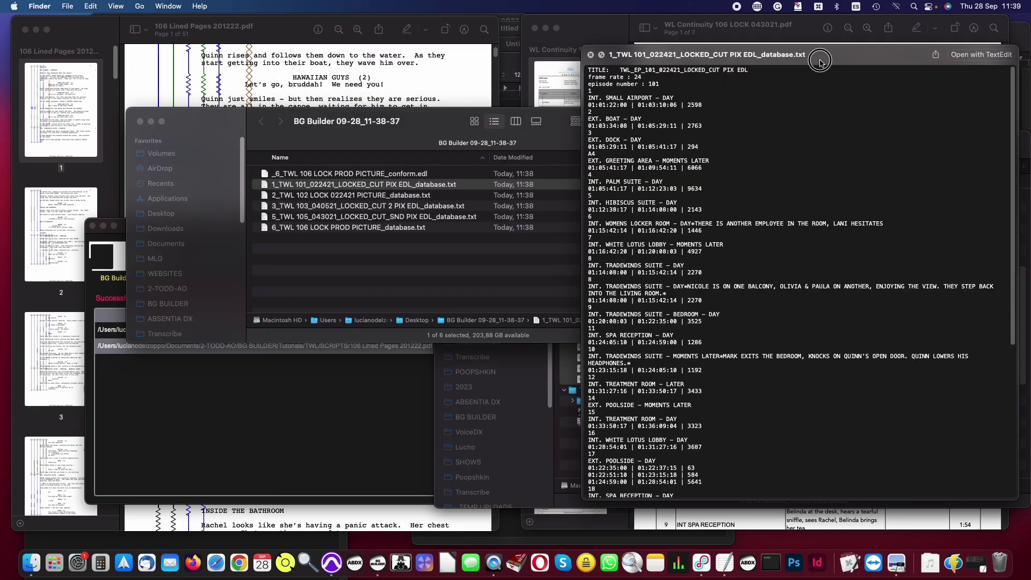
pyautogui.click(417, 184)
pyautogui.click(363, 198)
pyautogui.click(361, 208)
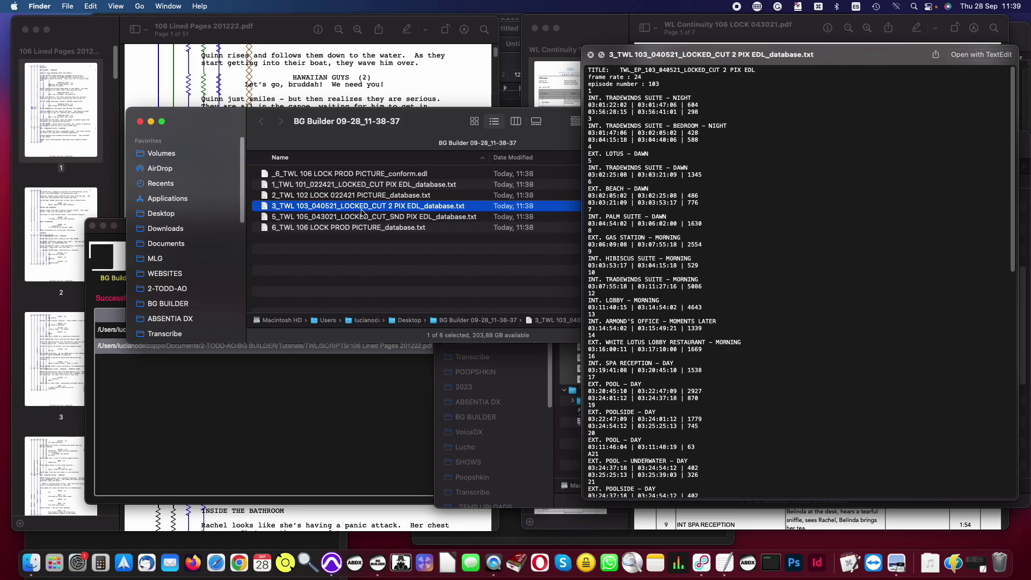
pyautogui.click(361, 217)
pyautogui.click(362, 227)
pyautogui.click(300, 174)
pyautogui.press('space')
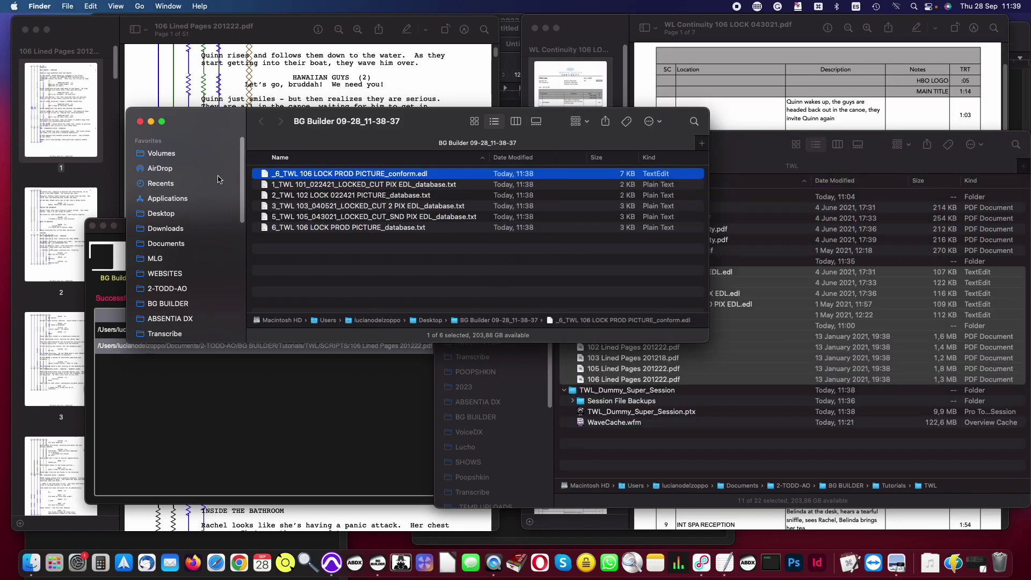
# Open _6_TWL 106 LOCK PROD PICTURE_conform.edl in an enlarged text editor window and read through its clip events.
pyautogui.rightClick(265, 175)
pyautogui.moveTo(290, 186)
pyautogui.click(532, 180)
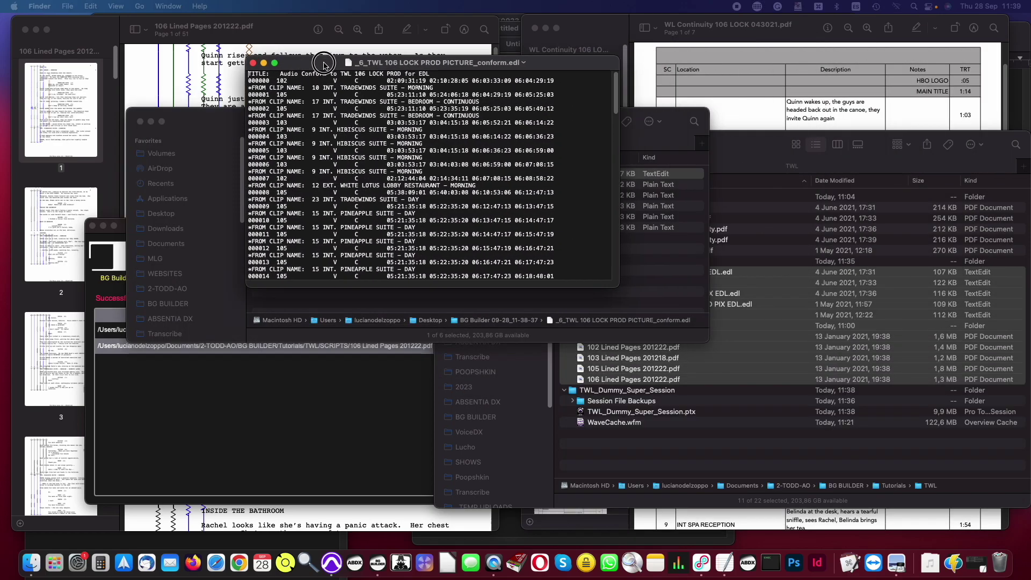
pyautogui.moveTo(324, 63); pyautogui.dragTo(193, 71)
pyautogui.moveTo(485, 294); pyautogui.dragTo(854, 509)
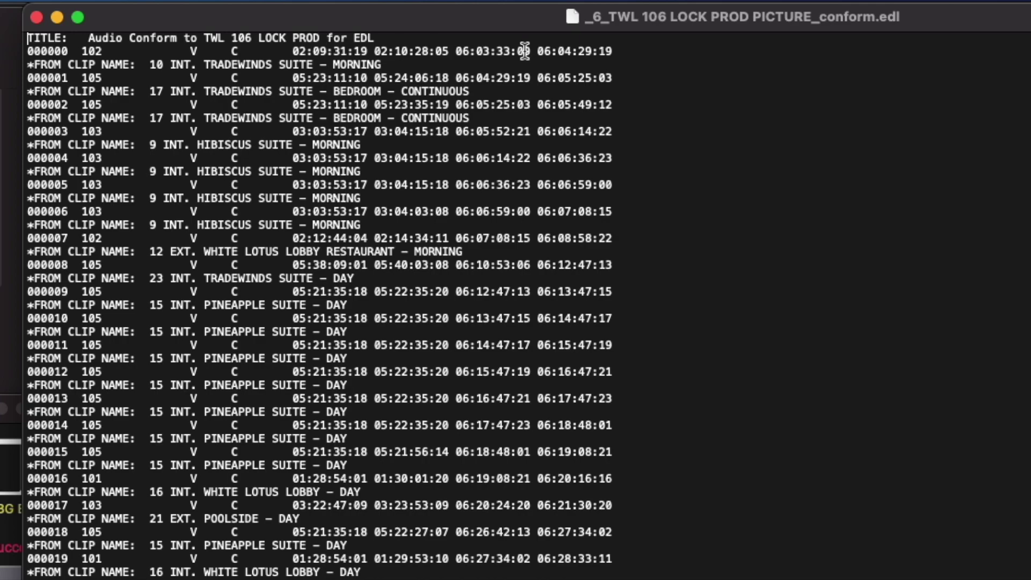
pyautogui.scroll(-5, 310, 487)
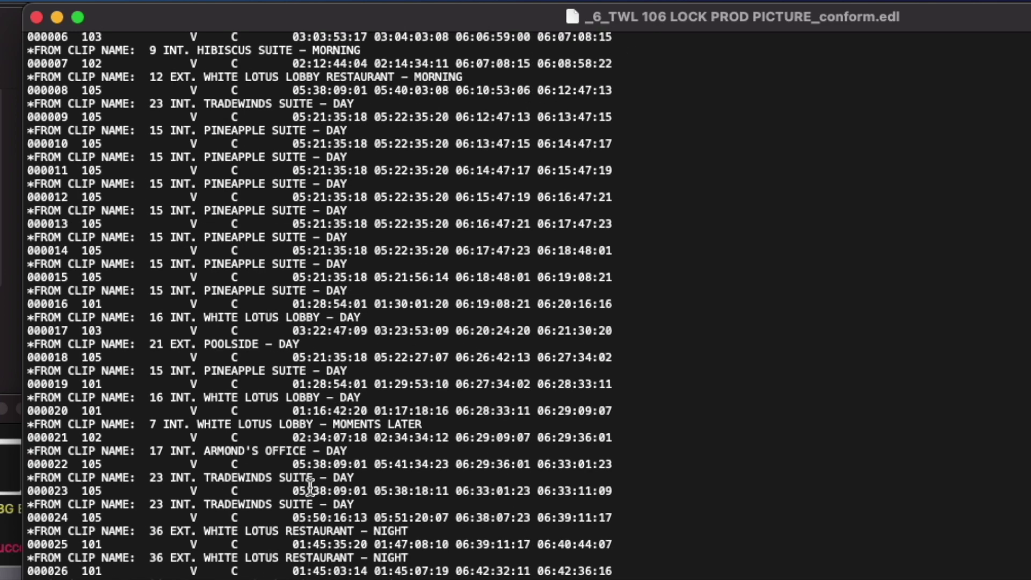
pyautogui.scroll(-8, 310, 487)
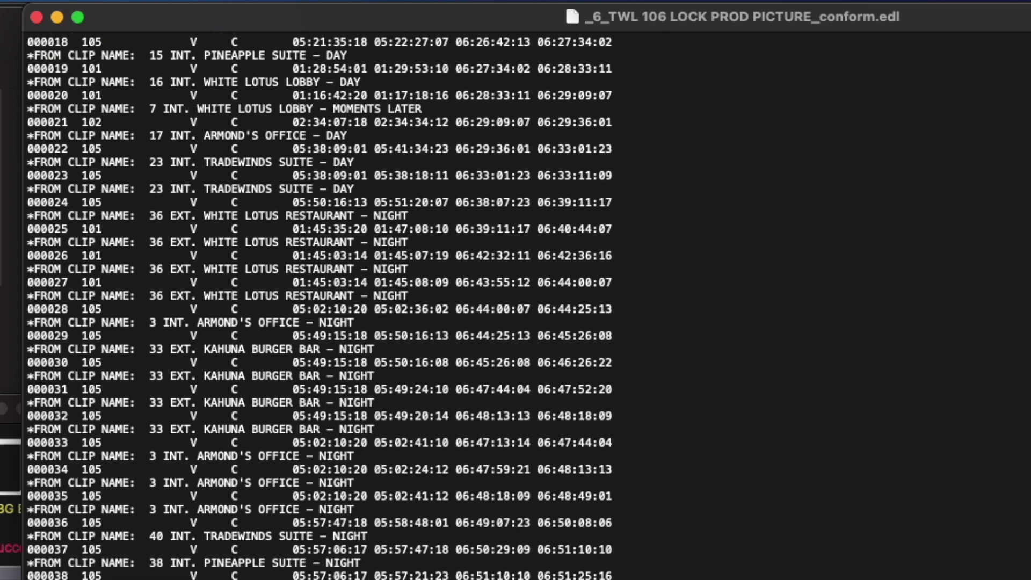
pyautogui.scroll(12, 110, 226)
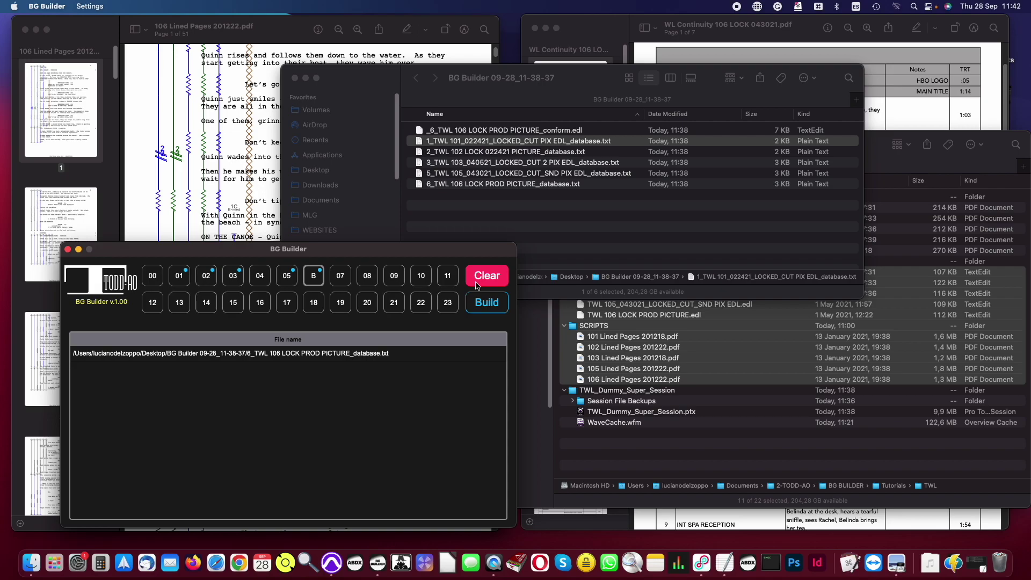
# Clear the loaded files in BG Builder and load the five episode database text files from the output folder instead.
pyautogui.click(477, 285)
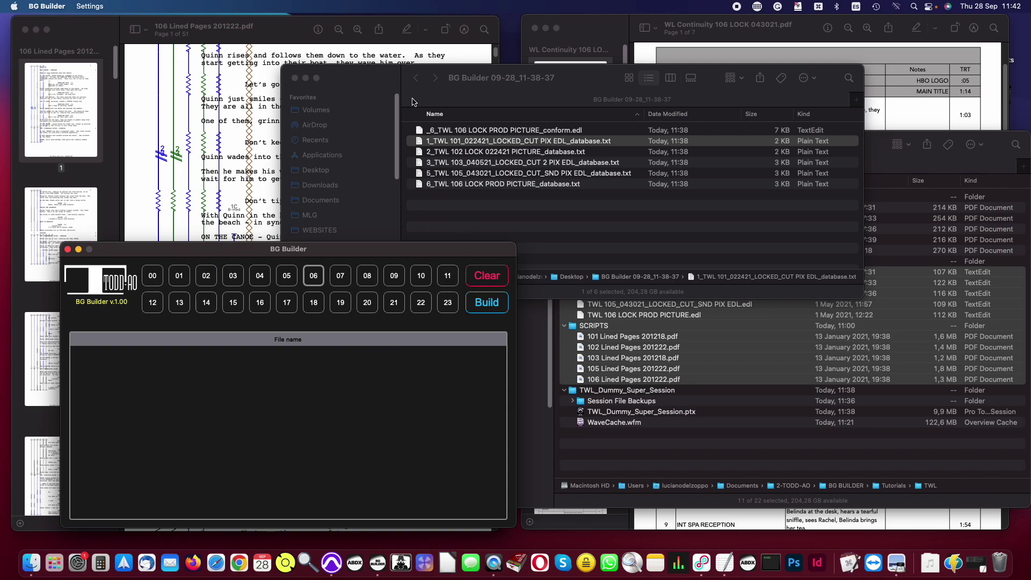
pyautogui.click(415, 104)
pyautogui.keyDown('shift'); pyautogui.click(456, 185); pyautogui.keyUp('shift')
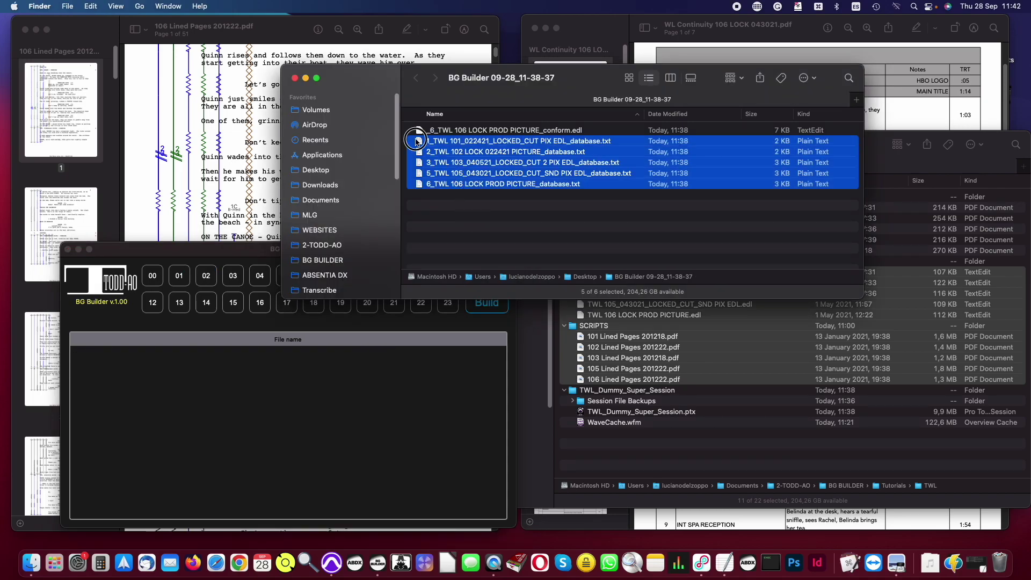
pyautogui.moveTo(417, 141); pyautogui.dragTo(165, 250)
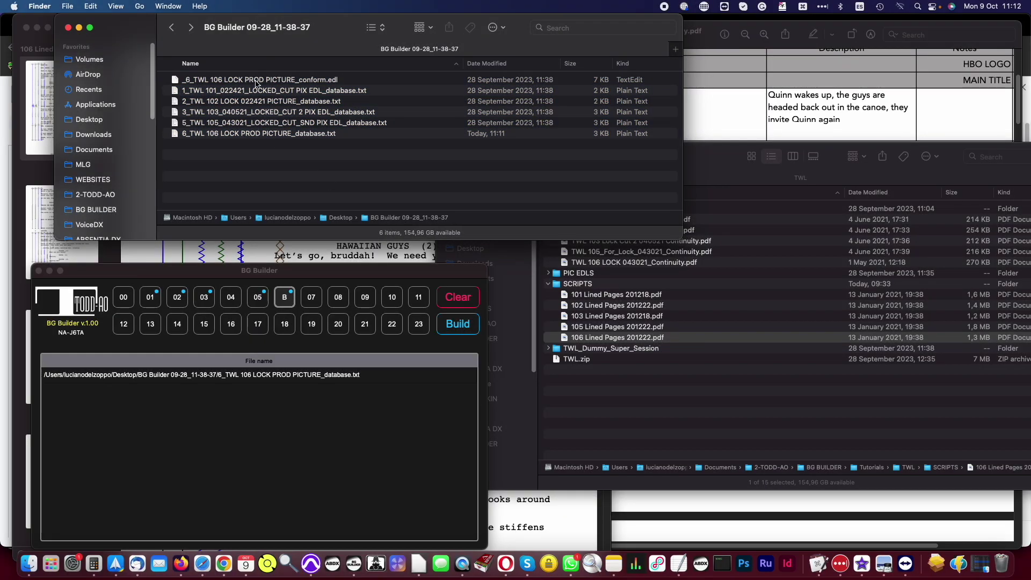
# Open the episode 106 conform EDL in TextEdit and extend its window to nearly full screen height.
pyautogui.click(256, 81)
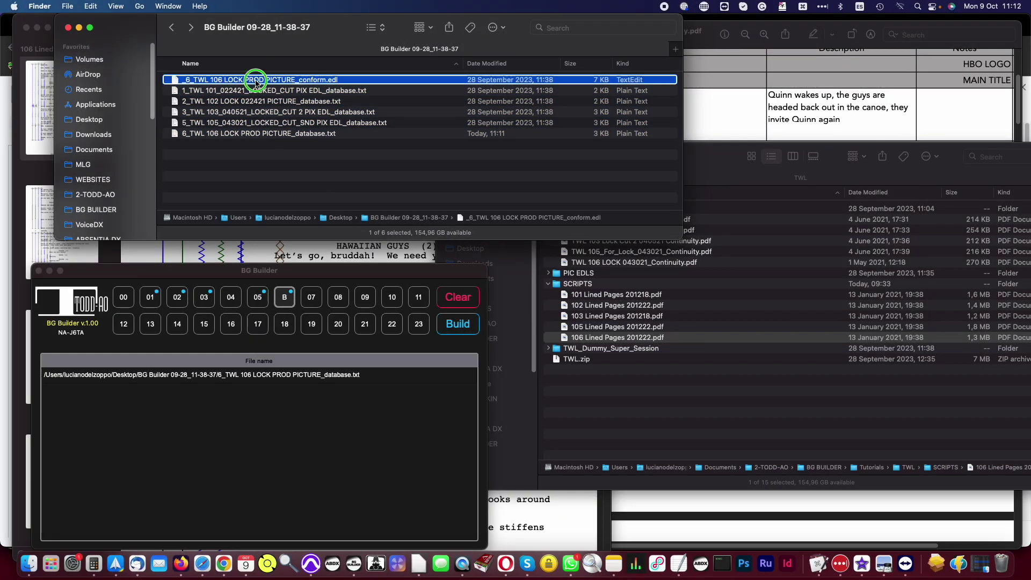
pyautogui.rightClick(256, 81)
pyautogui.moveTo(333, 98)
pyautogui.click(553, 98)
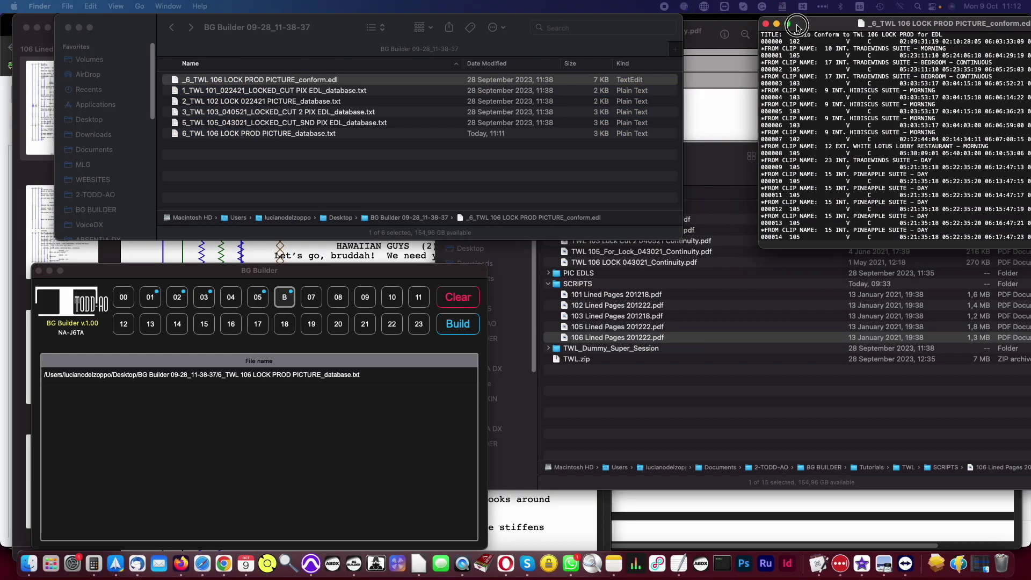
pyautogui.click(797, 26)
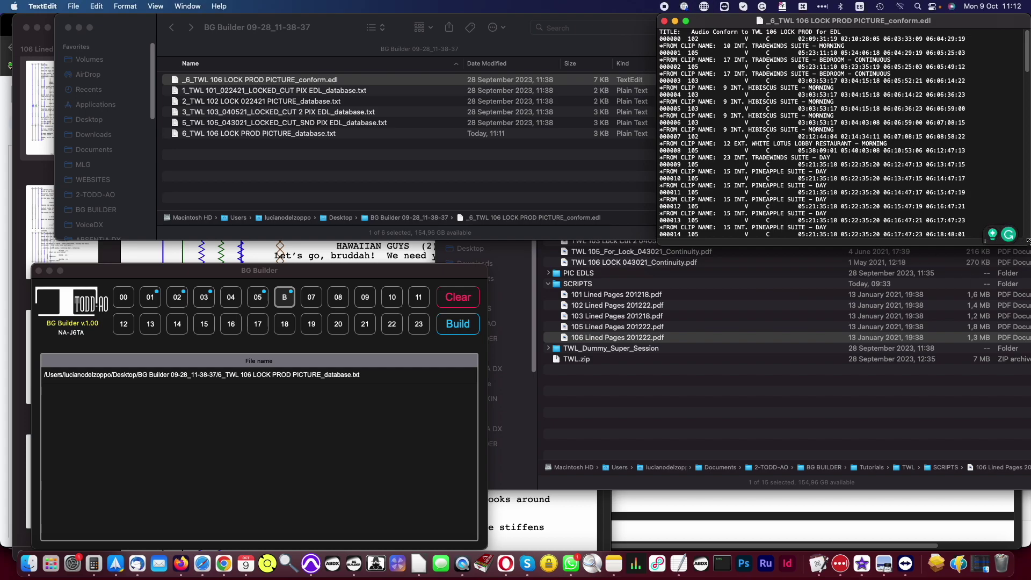
pyautogui.moveTo(1029, 240); pyautogui.dragTo(1017, 547)
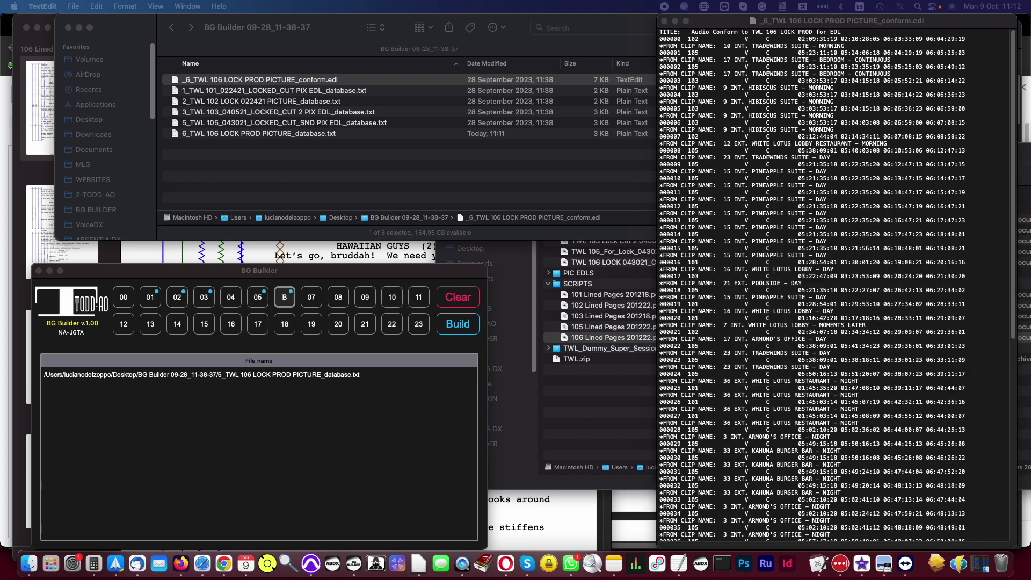
# Open 6_TWL 106 LOCK PROD PICTURE_database.txt in TextEdit as a narrow, tall window beside the conform EDL.
pyautogui.click(256, 184)
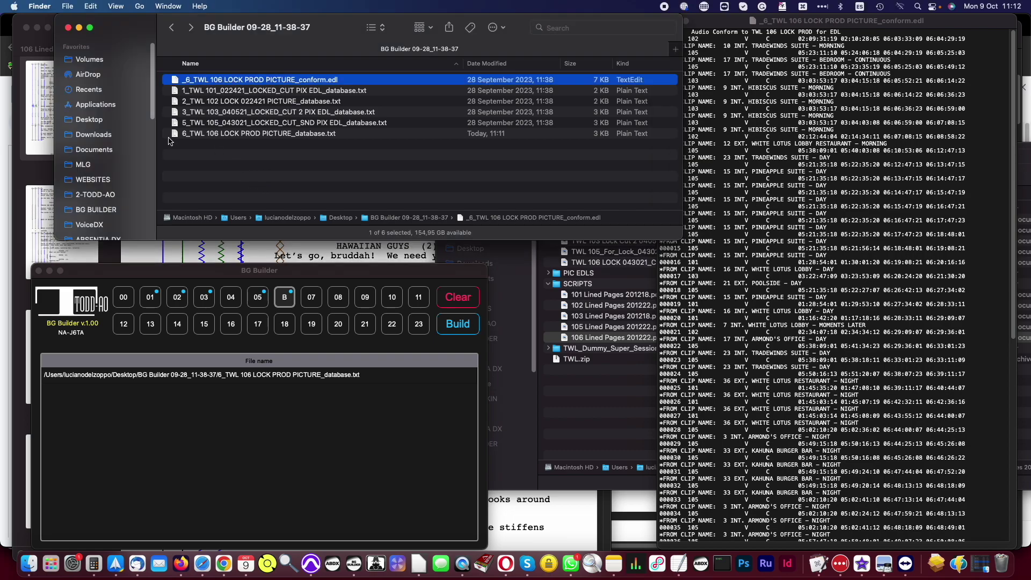
pyautogui.click(175, 138)
pyautogui.rightClick(174, 136)
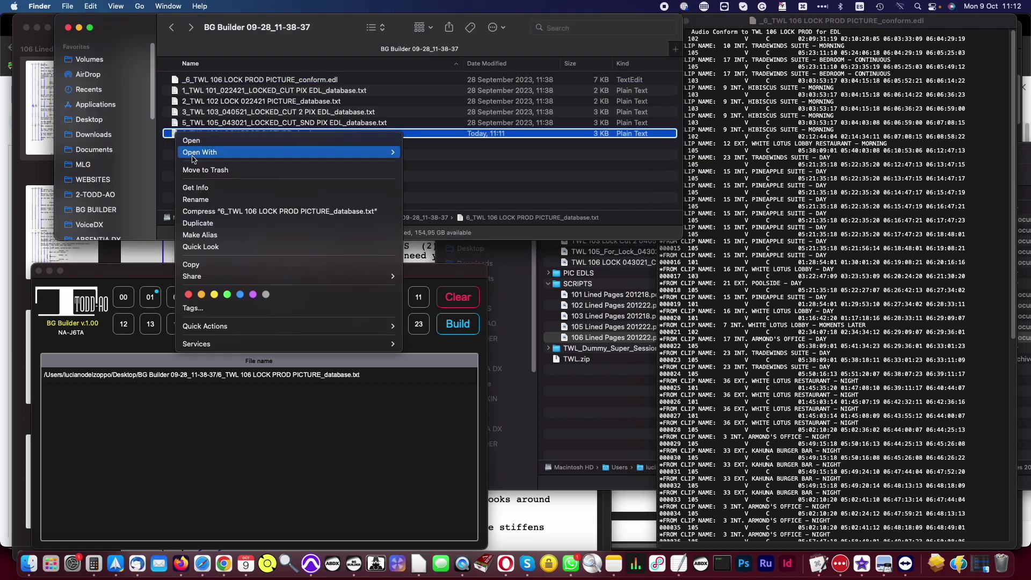
pyautogui.moveTo(193, 156)
pyautogui.click(446, 152)
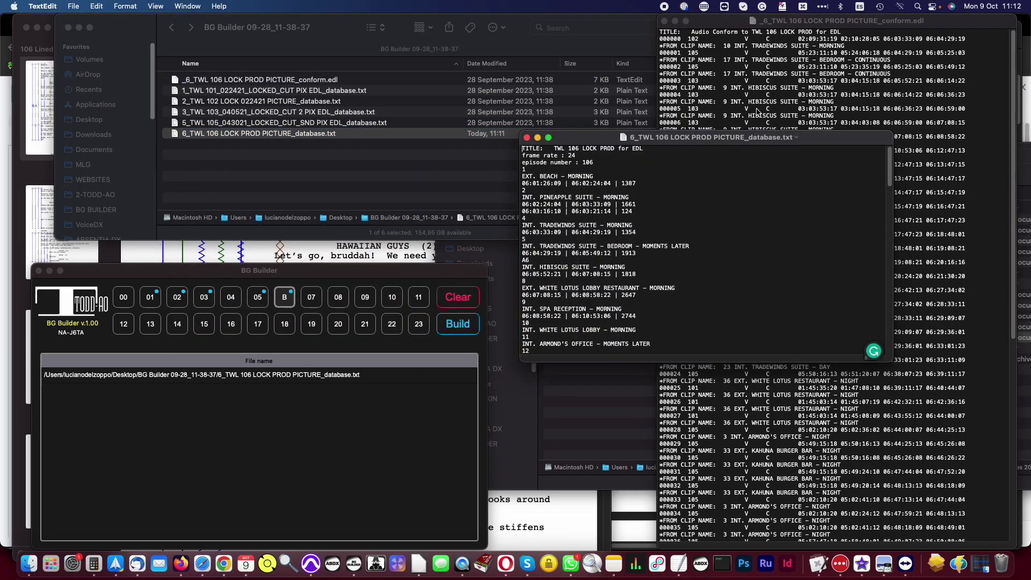
pyautogui.moveTo(765, 134); pyautogui.dragTo(690, 17)
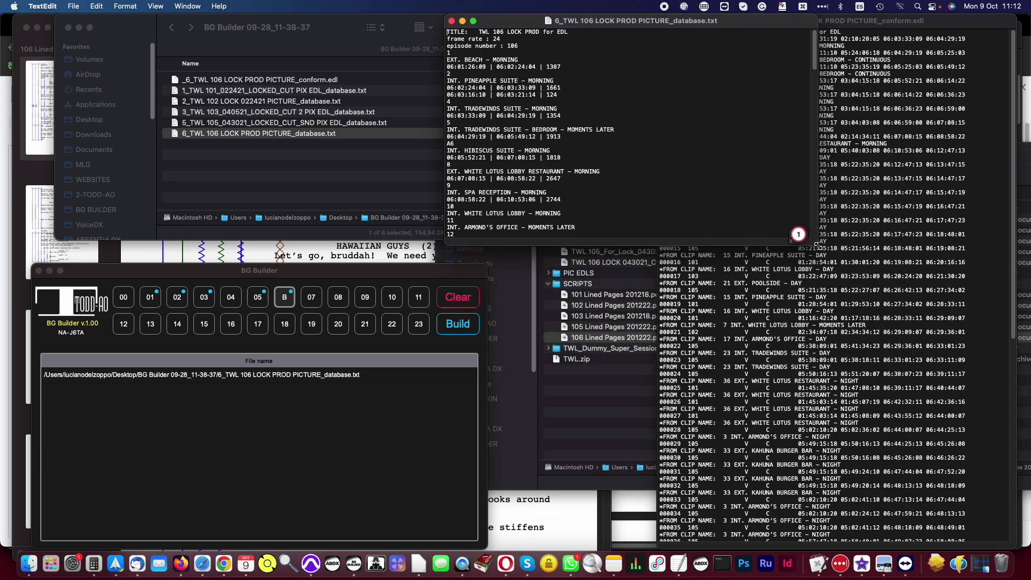
pyautogui.moveTo(816, 244); pyautogui.dragTo(722, 244)
pyautogui.moveTo(705, 455); pyautogui.dragTo(654, 545)
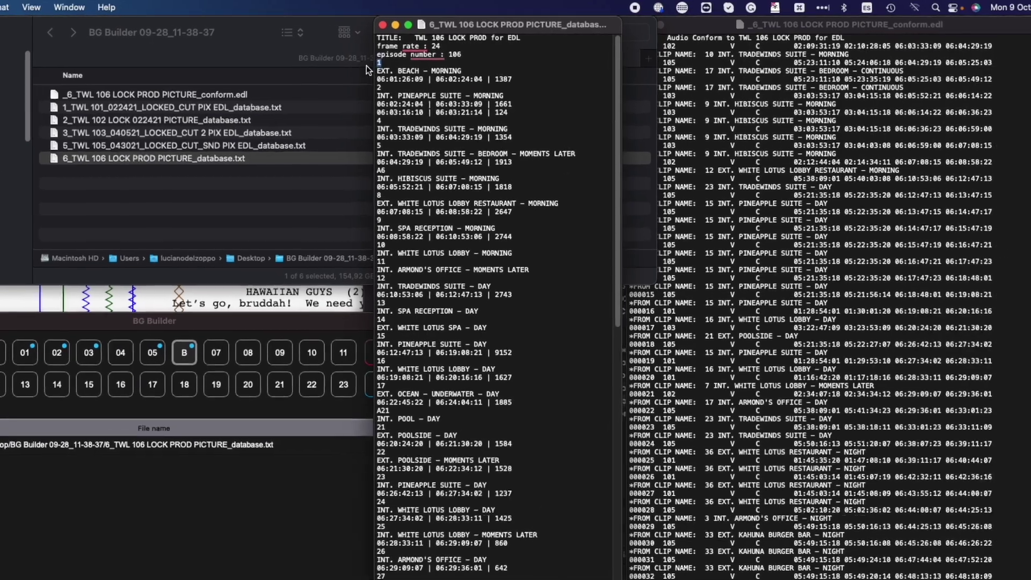
# Examine scene 1 in the episode 106 database, highlighting its EXT. BEACH – MORNING heading and its timecode line.
pyautogui.doubleClick(436, 55)
pyautogui.moveTo(478, 79); pyautogui.dragTo(354, 75)
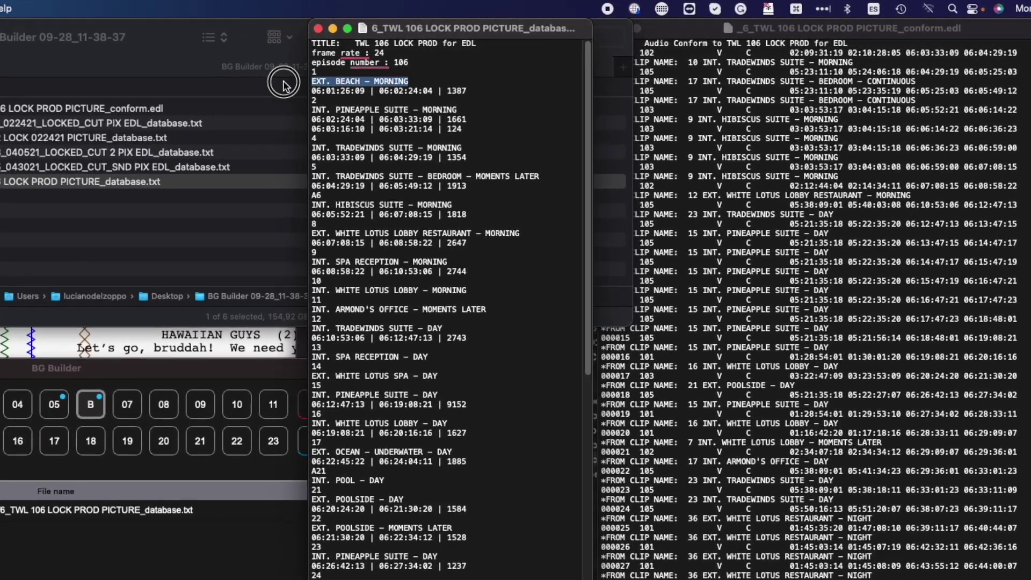
pyautogui.click(474, 92)
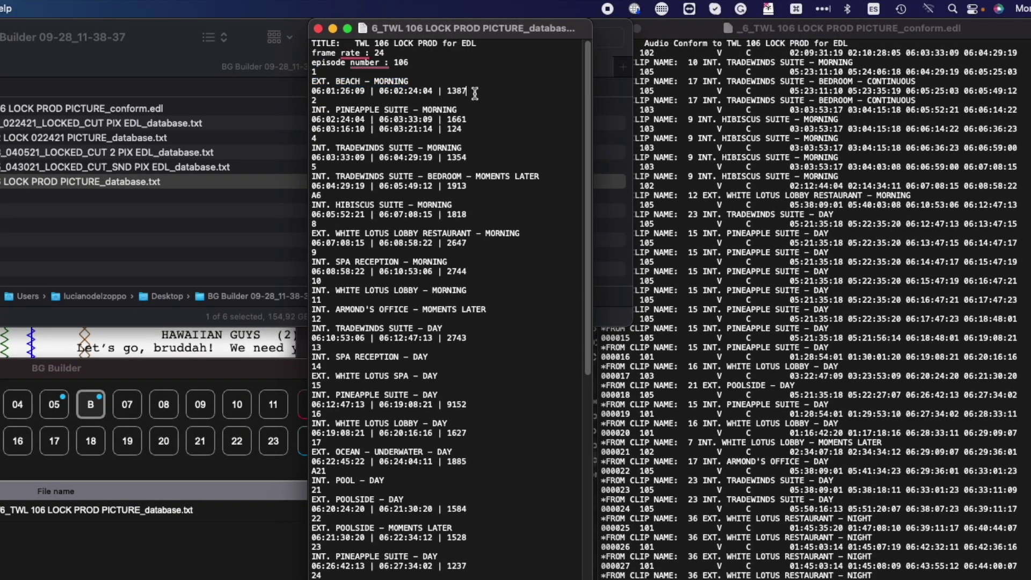
pyautogui.moveTo(476, 92); pyautogui.dragTo(307, 90)
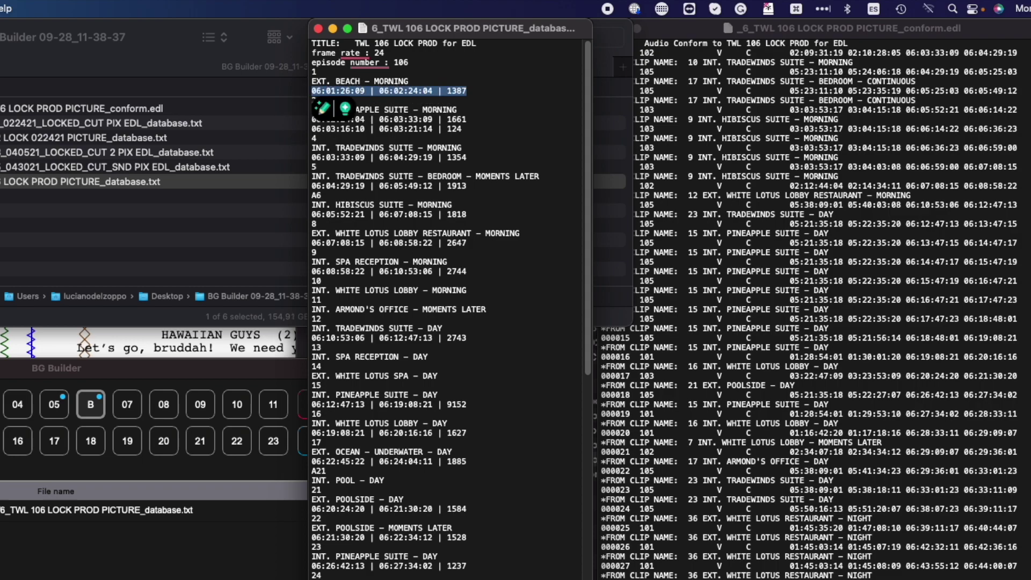
pyautogui.press('super+Tab')
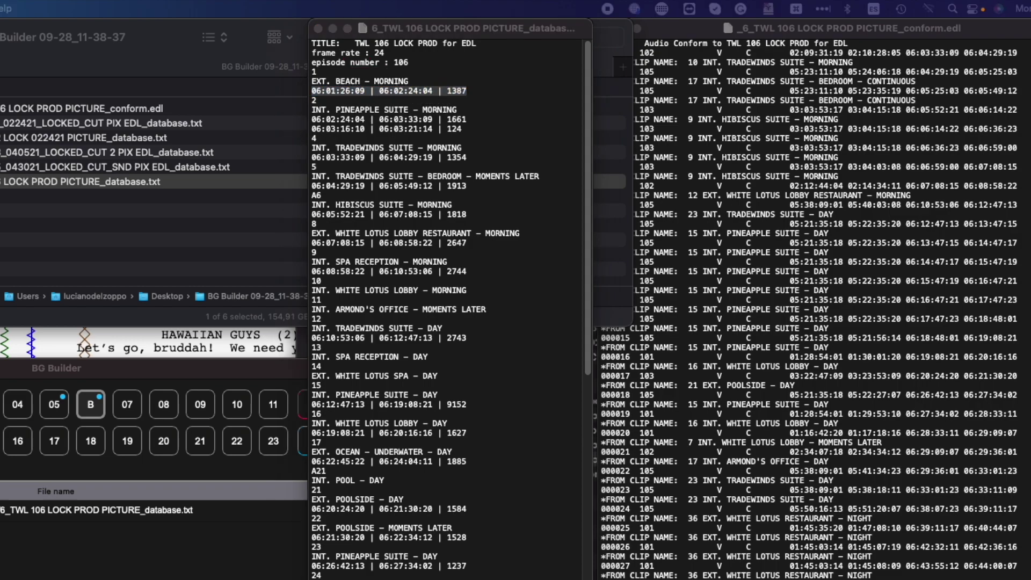
pyautogui.click(480, 36)
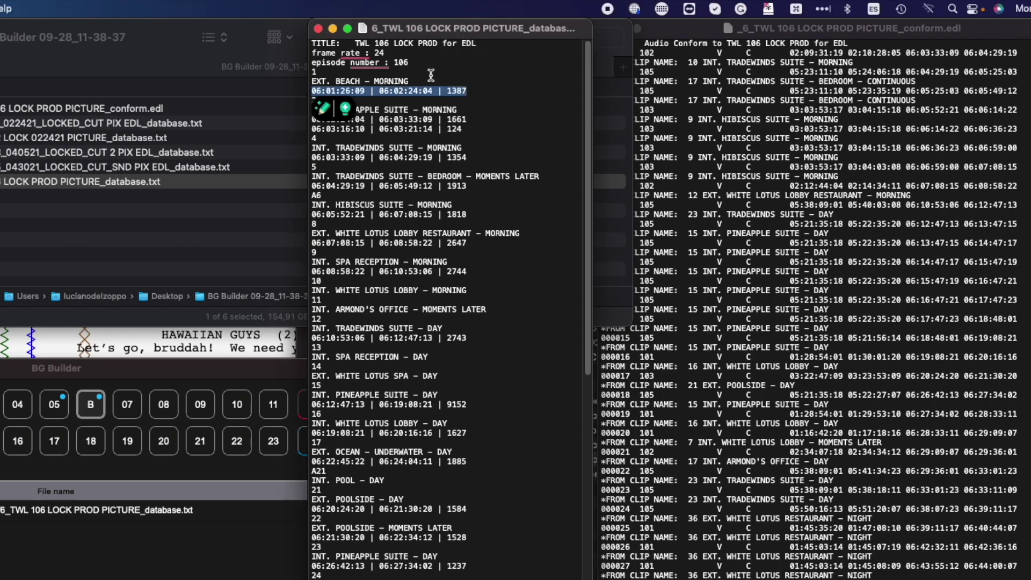
# Search the episode 106 conform EDL for the scene 1 heading EXT. BEACH – MORNING copied from the database.
pyautogui.moveTo(412, 81); pyautogui.dragTo(311, 80)
pyautogui.press('super+c')
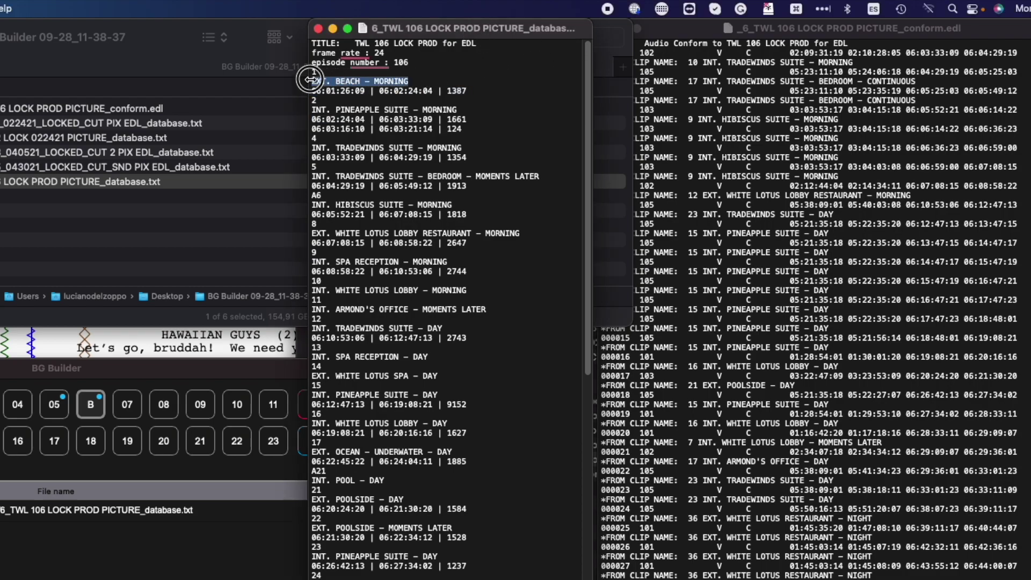
pyautogui.click(773, 31)
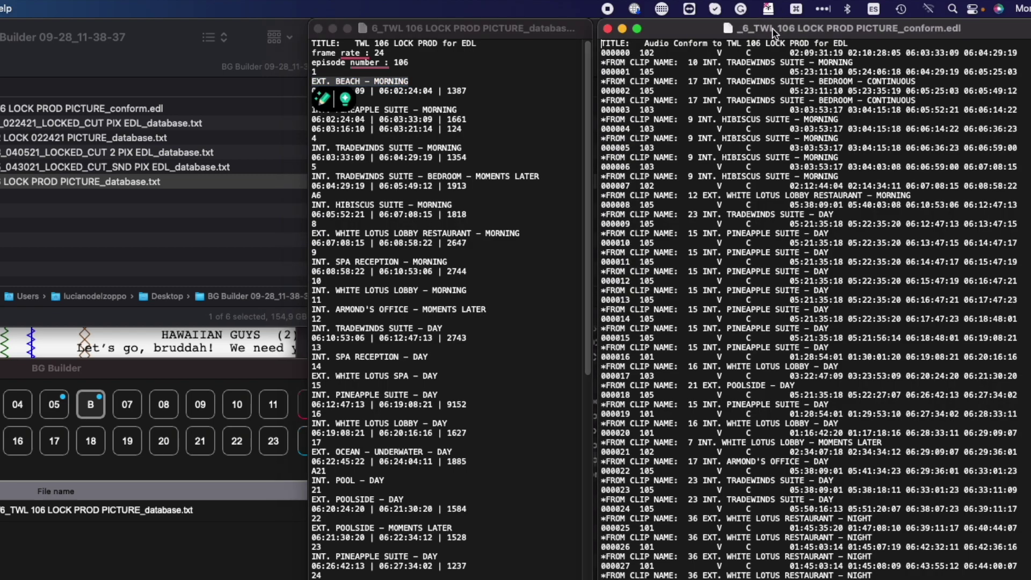
pyautogui.press('super+f')
pyautogui.press('super+v')
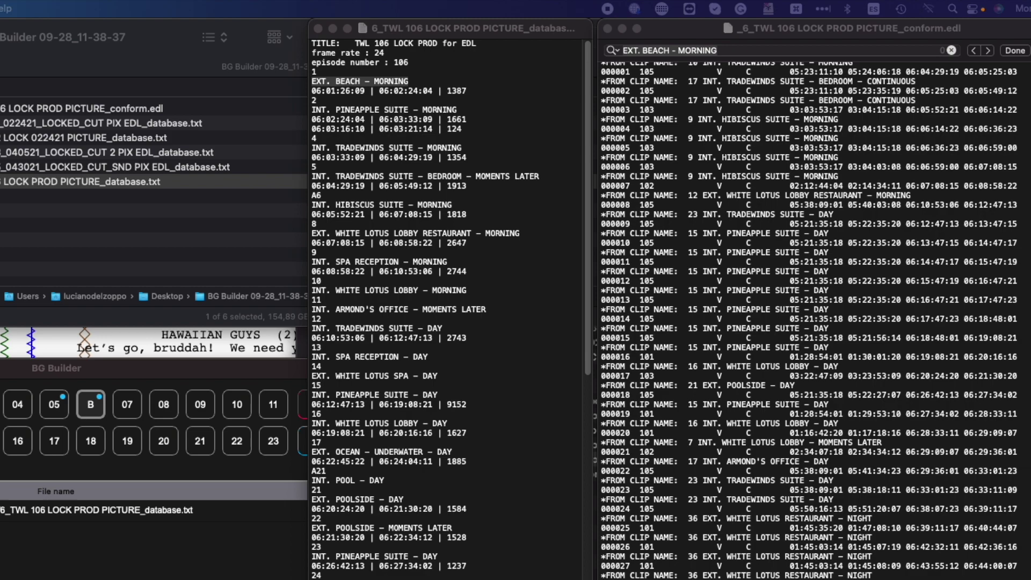
# Copy EXT. BEACH from the scene 1 heading and search for it in Finder, limited to the BG Builder 09-28_11-38-37 folder.
pyautogui.click(399, 83)
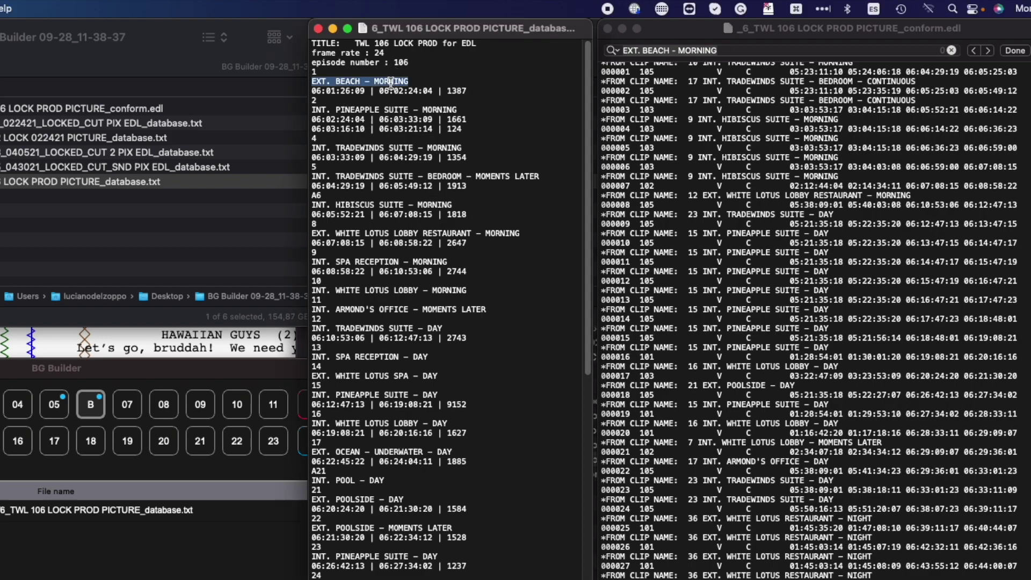
pyautogui.click(359, 81)
pyautogui.moveTo(360, 81); pyautogui.dragTo(299, 81)
pyautogui.press('super+c')
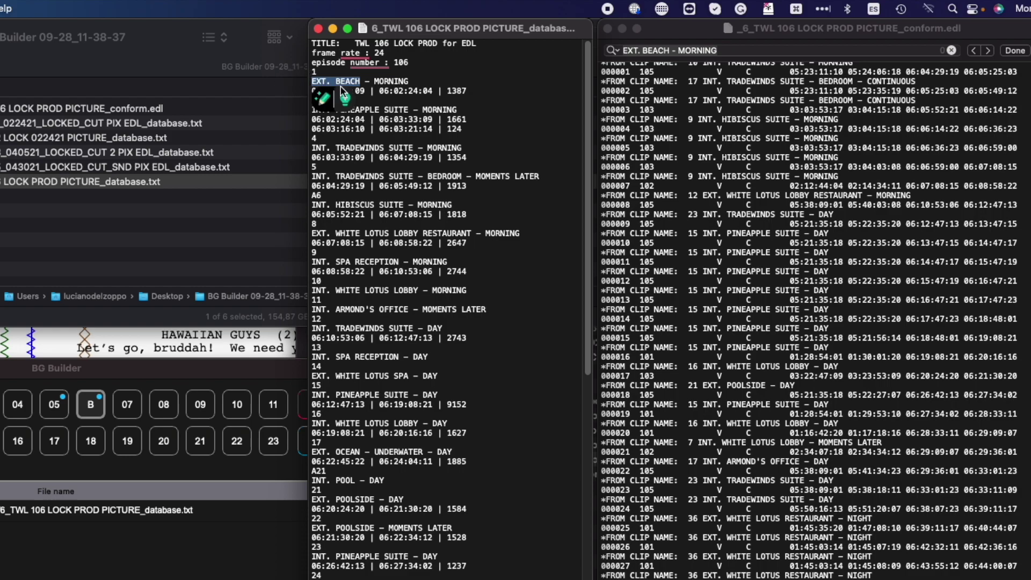
pyautogui.click(118, 59)
pyautogui.click(517, 40)
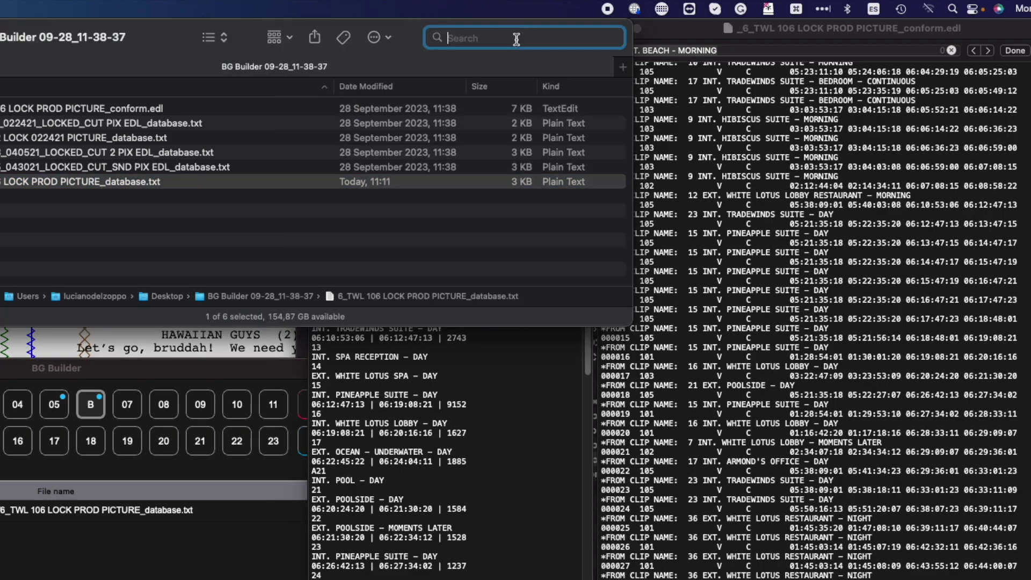
pyautogui.press('super+v')
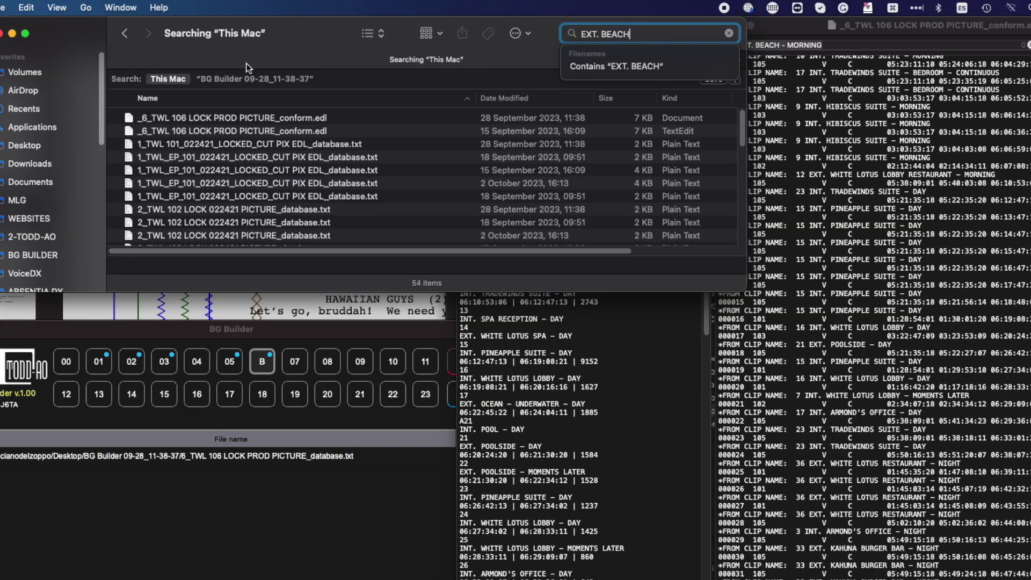
pyautogui.click(254, 79)
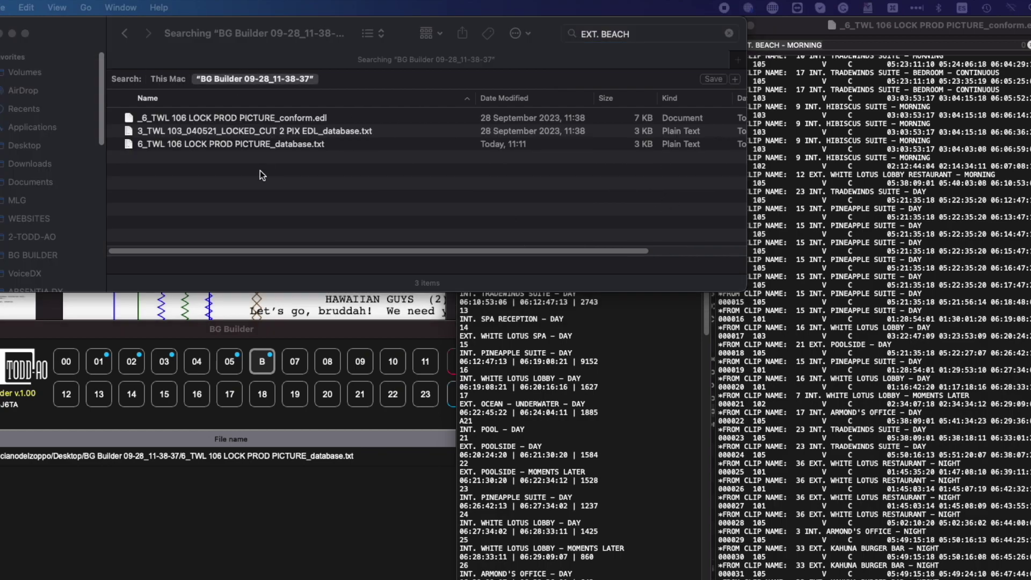
# Open 3_TWL 103_040521_LOCKED_CUT 2 PIX EDL_database.txt in TextEdit and arrange it as a narrower, tall window beside the episode 106 database.
pyautogui.click(248, 188)
pyautogui.click(131, 131)
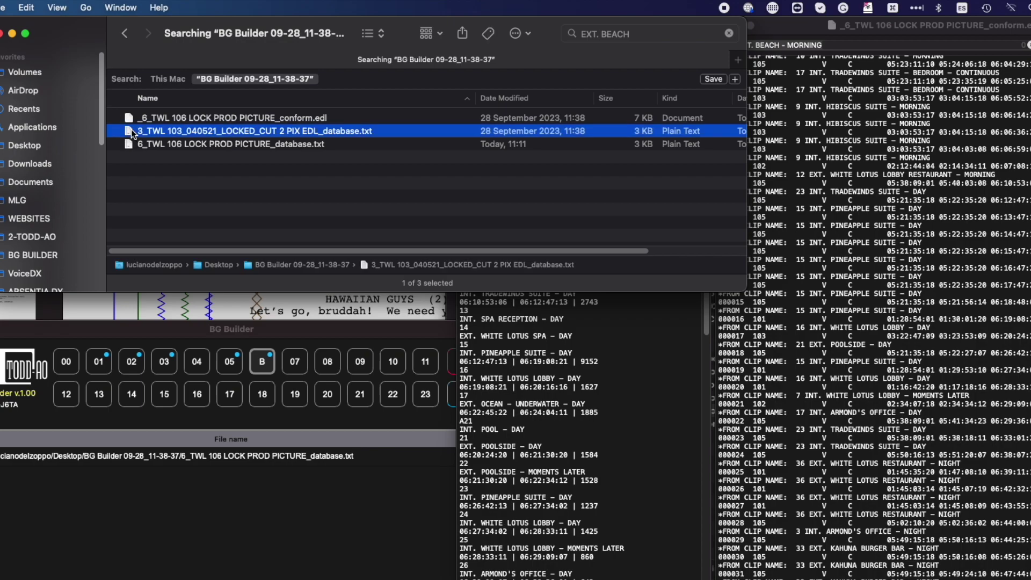
pyautogui.rightClick(131, 133)
pyautogui.moveTo(141, 156)
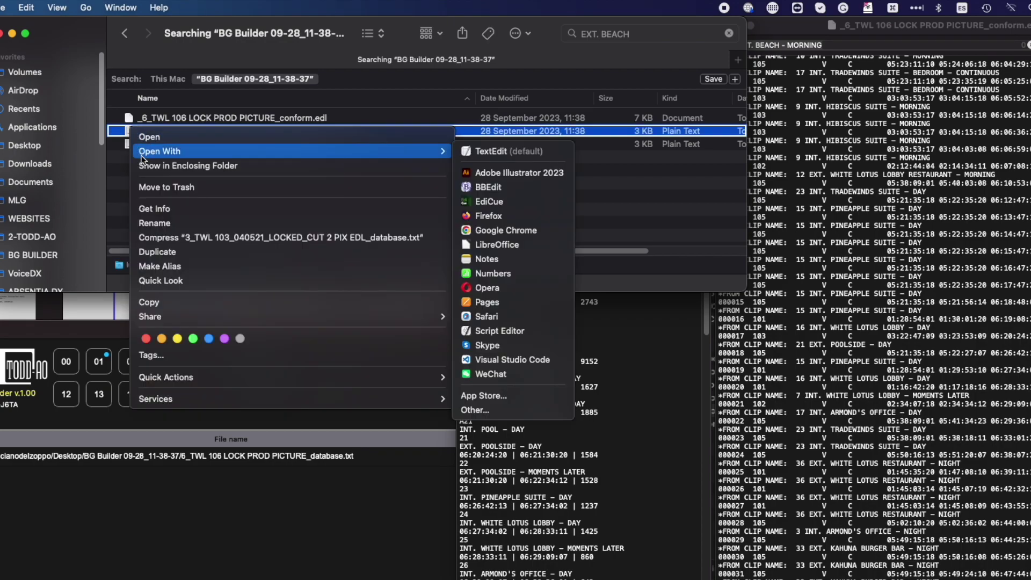
pyautogui.click(522, 152)
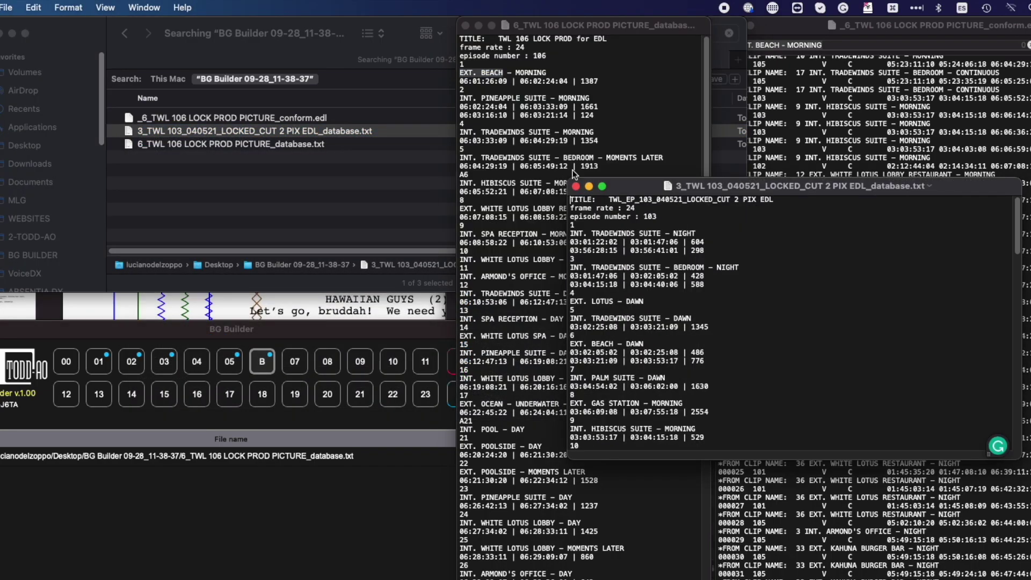
pyautogui.moveTo(118, 35); pyautogui.dragTo(81, 26)
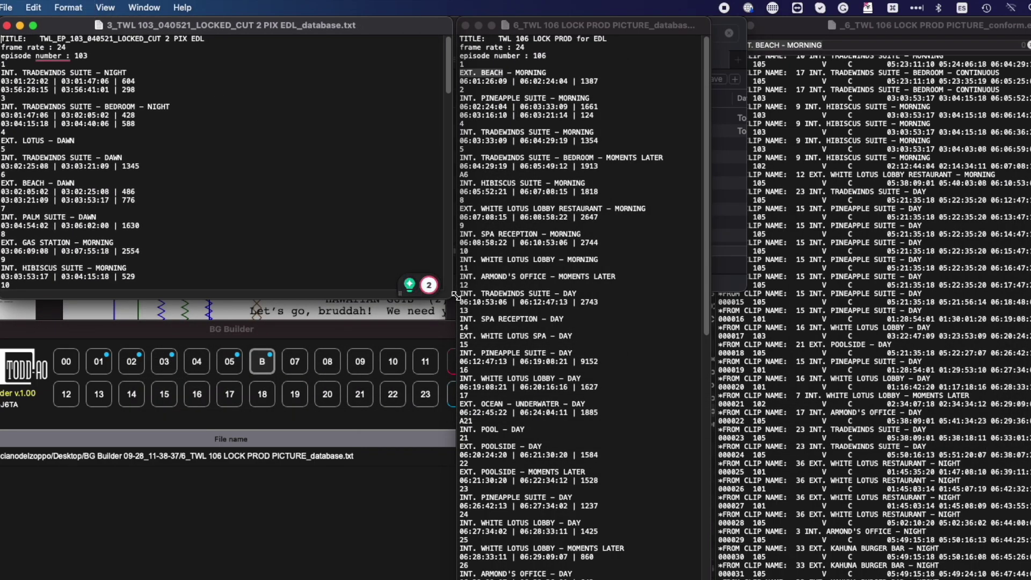
pyautogui.moveTo(450, 298); pyautogui.dragTo(368, 579)
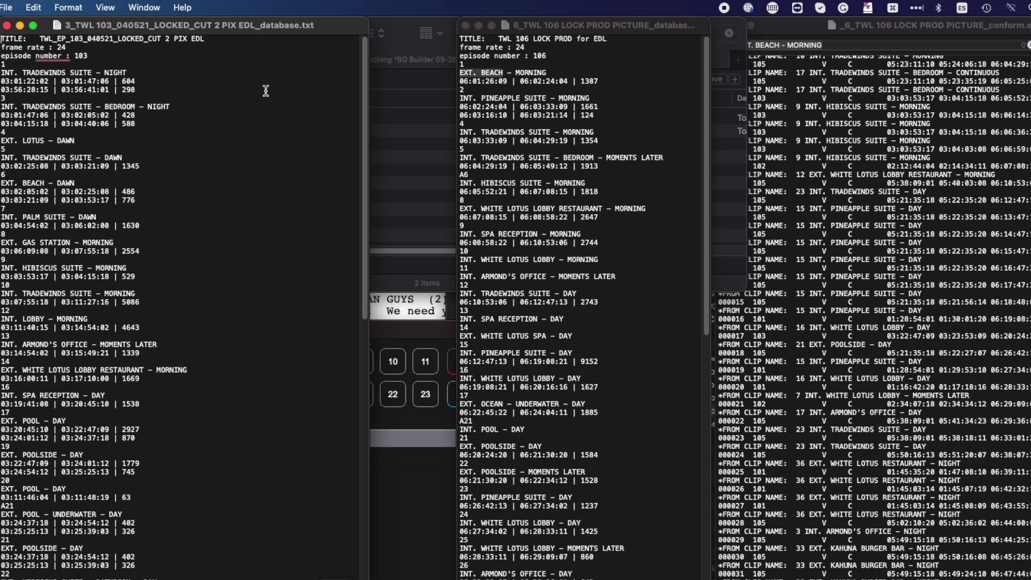
# Find EXT. BEACH in the episode 103 database and change the episode 106 scene 1 heading to EXT. BEACH – DAWN.
pyautogui.press('super+f')
pyautogui.press('super+v')
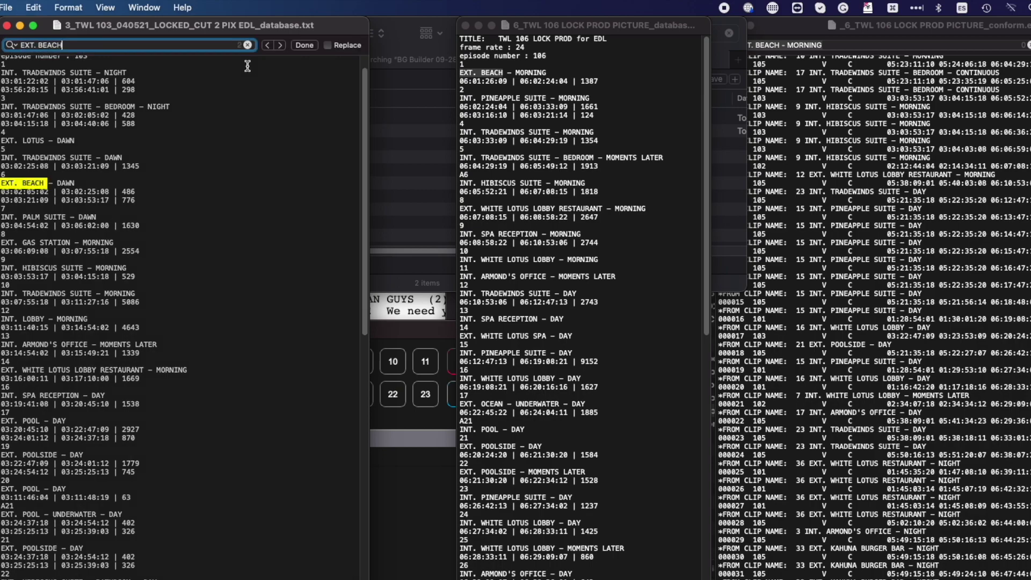
pyautogui.moveTo(459, 72)
pyautogui.mouseDown()
pyautogui.moveTo(503, 72)
pyautogui.moveTo(460, 72)
pyautogui.mouseUp()
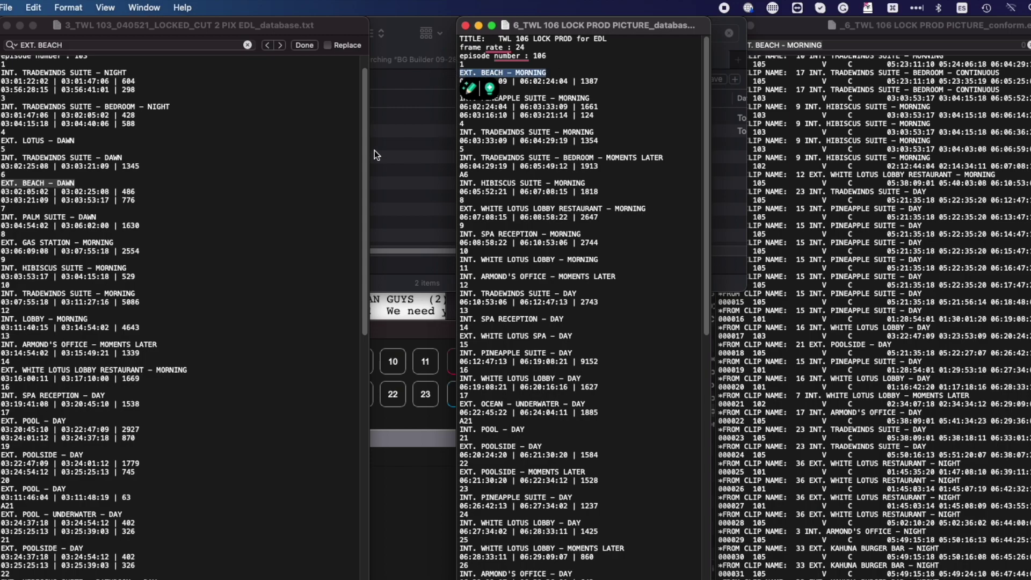
pyautogui.click(66, 185)
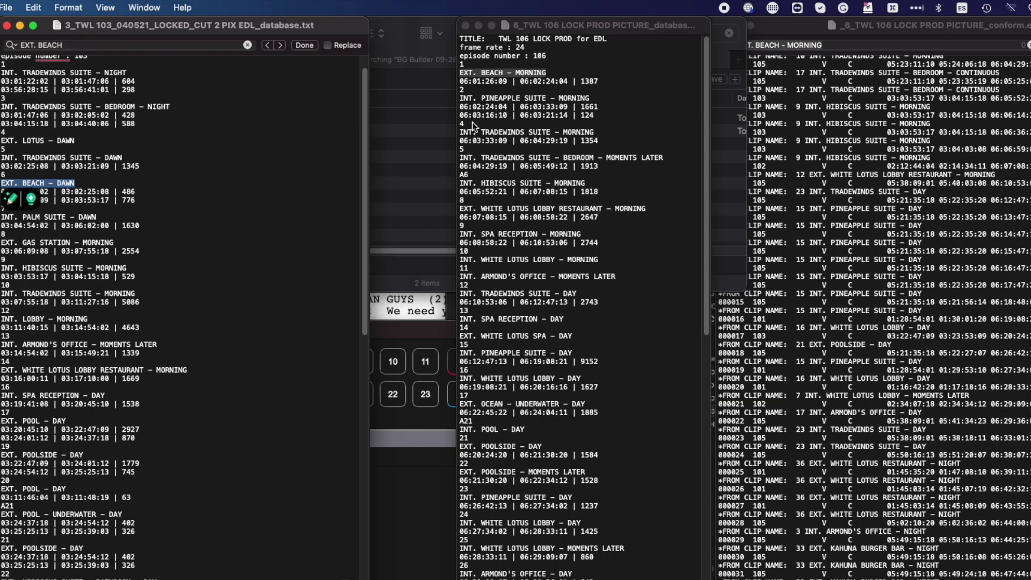
pyautogui.doubleClick(529, 72)
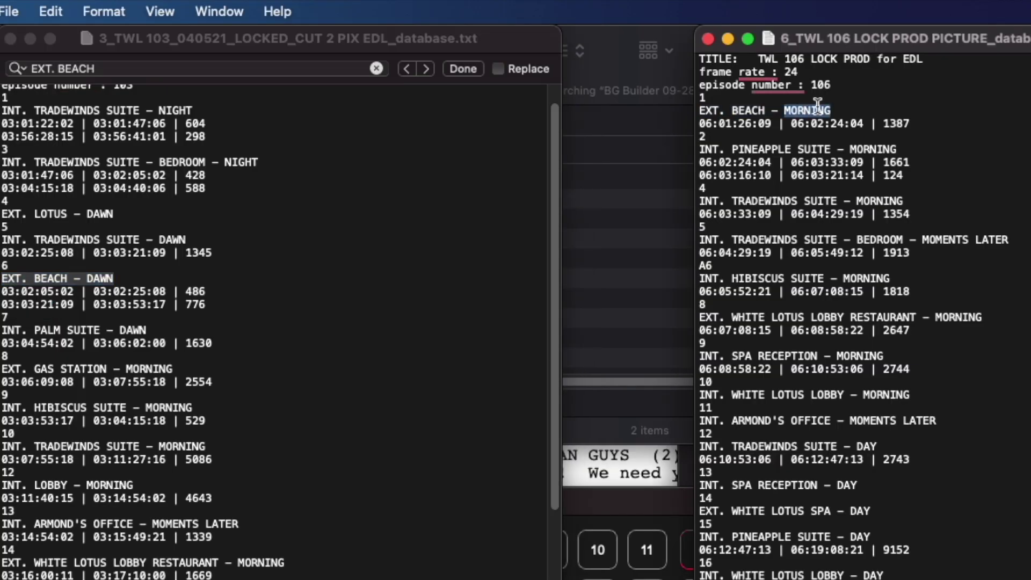
pyautogui.write('DAWN')
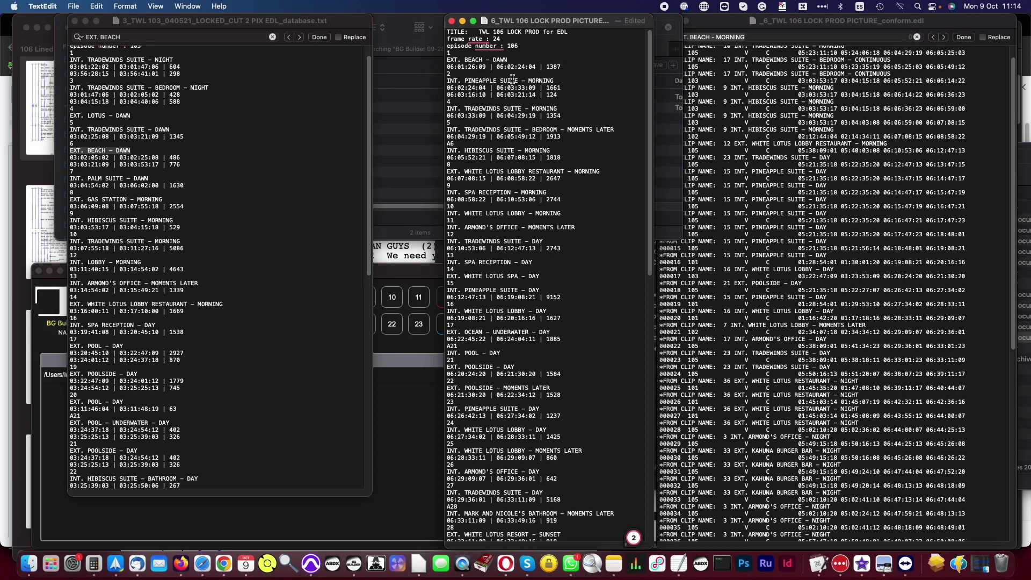
# Search the conform EDL for the scene 2 heading INT. PINEAPPLE SUITE – MORNING, and shorten the search term to INT. PINEAPPLE SUITE.
pyautogui.moveTo(554, 81); pyautogui.dragTo(447, 80)
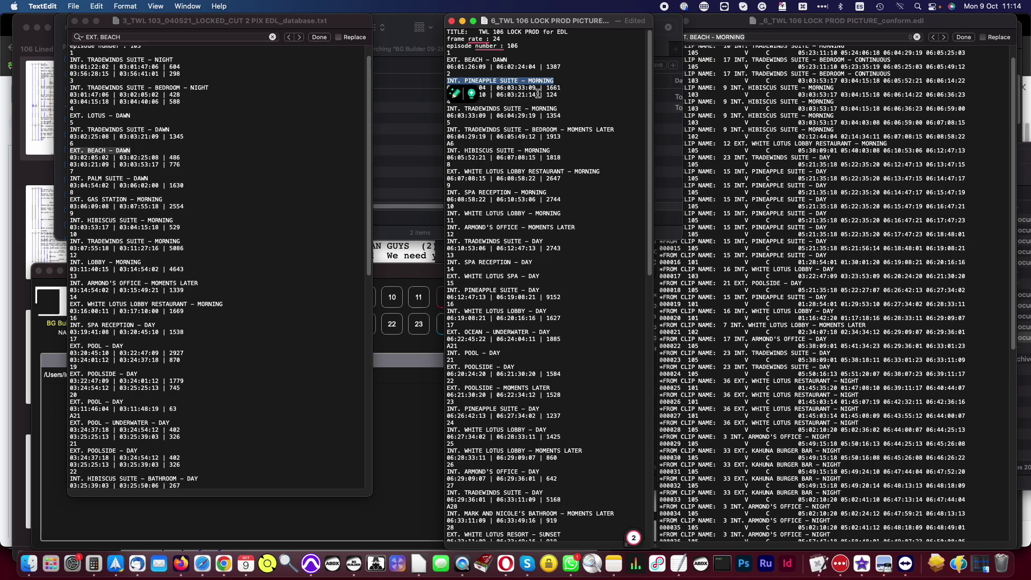
pyautogui.press('super+c')
pyautogui.click(772, 36)
pyautogui.press('super+v')
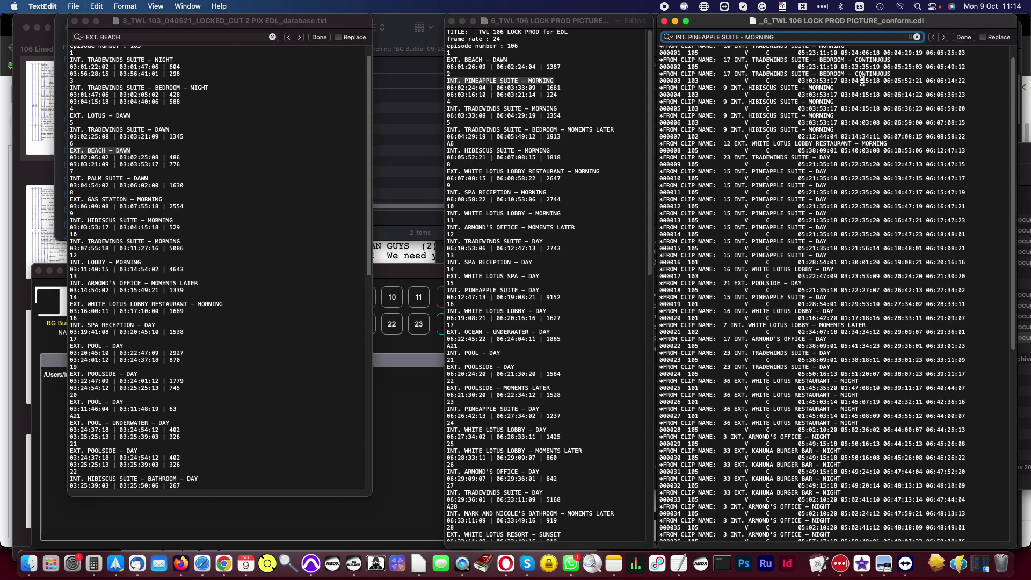
pyautogui.press('super+a')
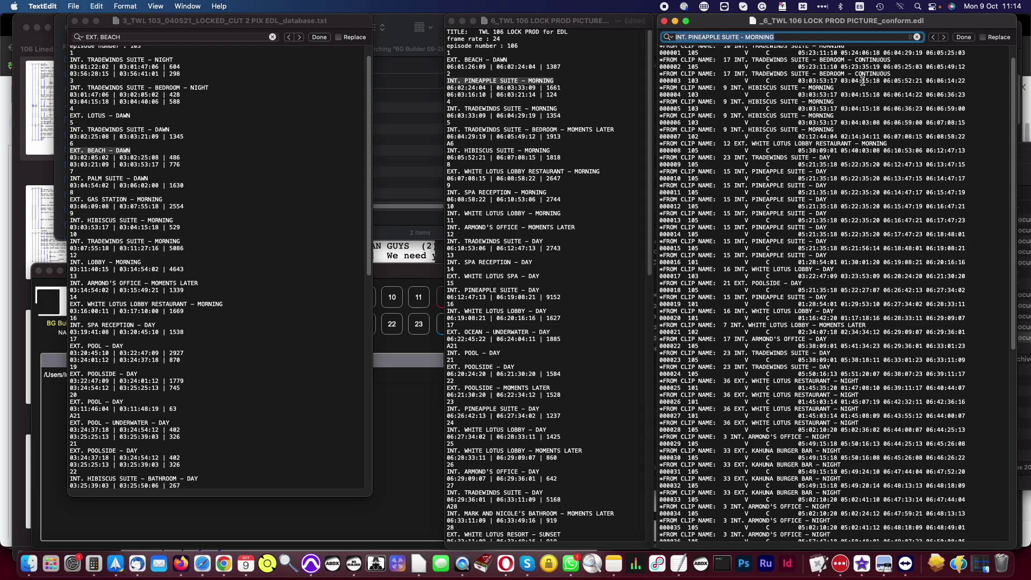
pyautogui.press('Right')
pyautogui.press('BackSpace')
pyautogui.press('BackSpace')
pyautogui.press('BackSpace')
pyautogui.press('BackSpace')
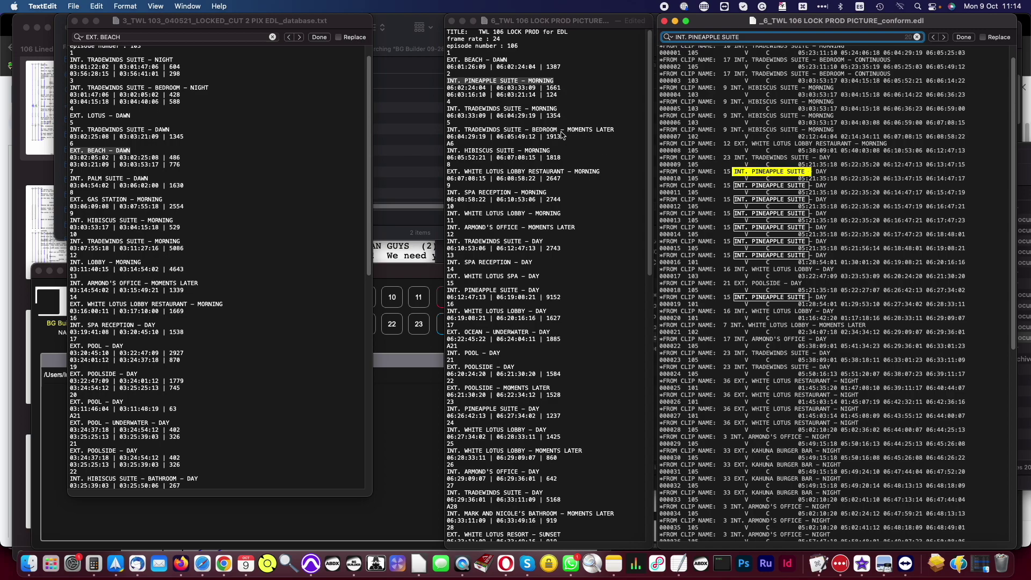
# Change the scene 2 heading in the episode 106 database to INT. PINEAPPLE SUITE – DAY.
pyautogui.doubleClick(546, 80)
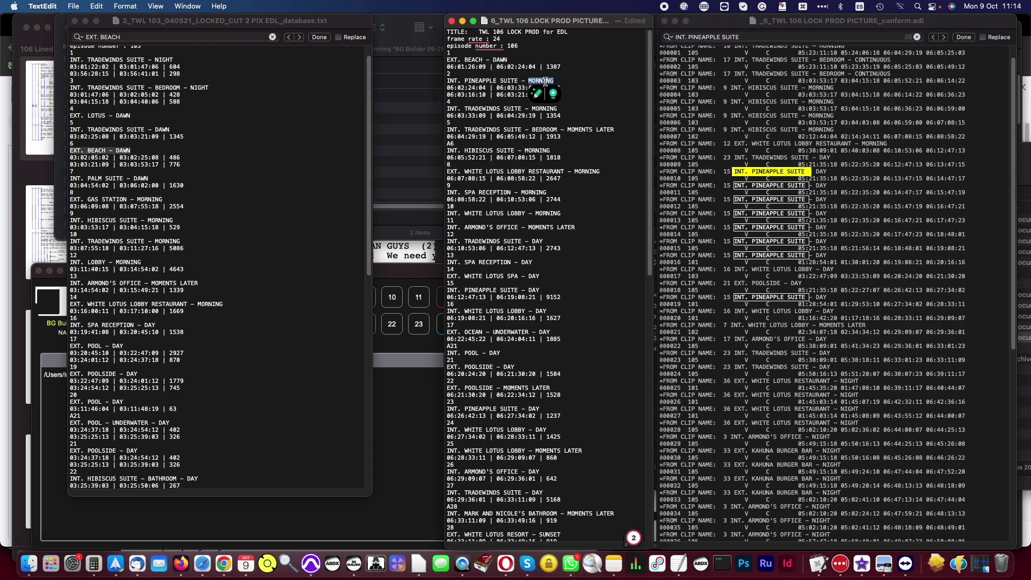
pyautogui.press('BackSpace')
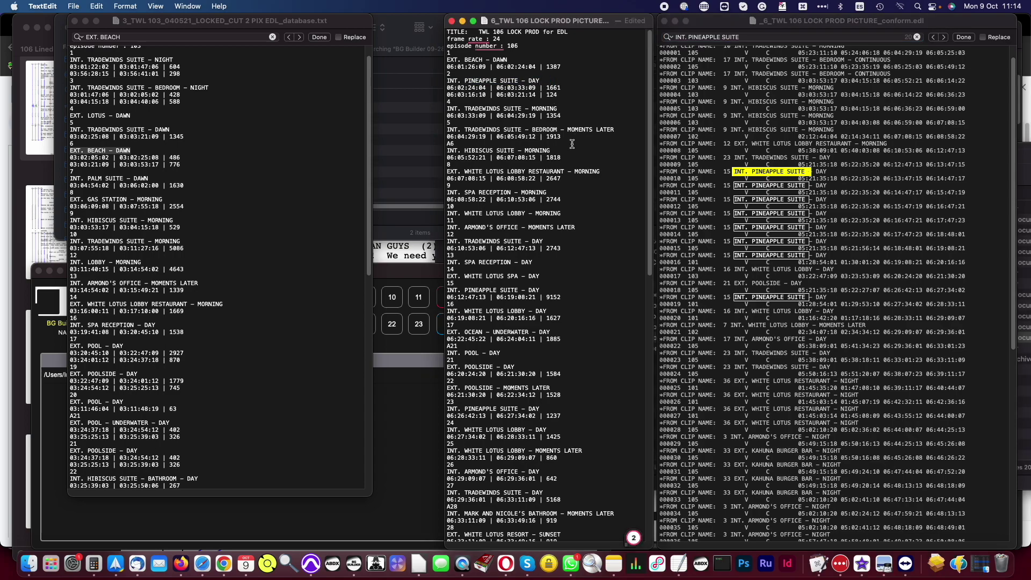
pyautogui.hotkey('shift', 'alt', 'Left')
pyautogui.hotkey('shift', 'alt', 'Left')
pyautogui.hotkey('shift', 'alt', 'Left')
pyautogui.hotkey('shift', 'alt', 'Left')
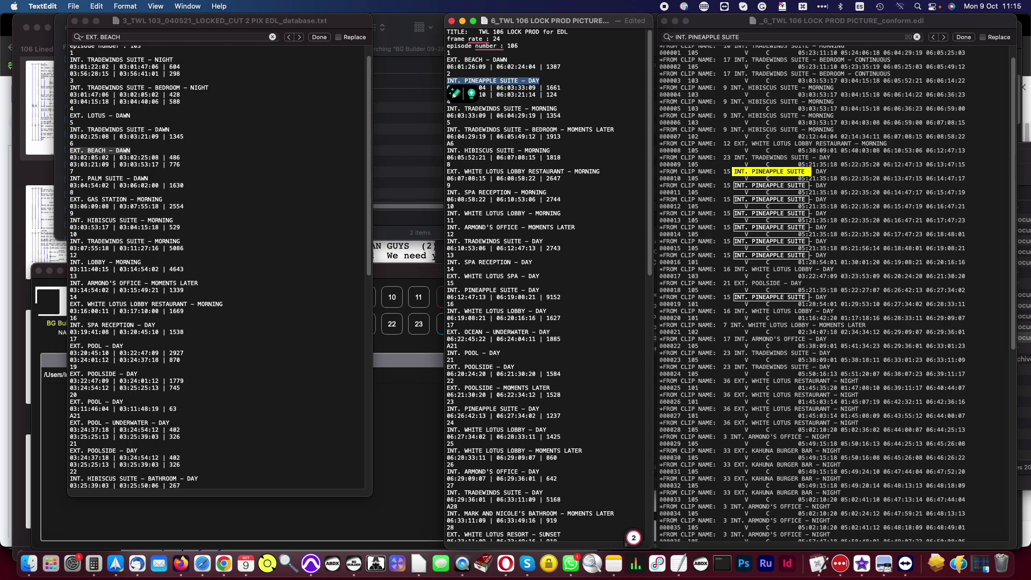
pyautogui.click(552, 101)
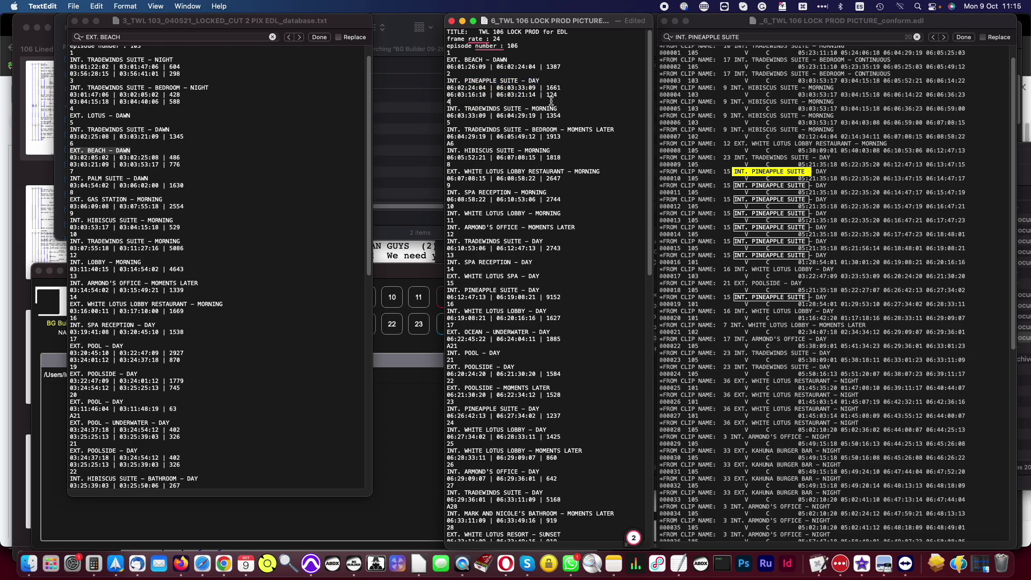
# Close the episode 106 and 103 databases and quit TextEdit.
pyautogui.click(451, 21)
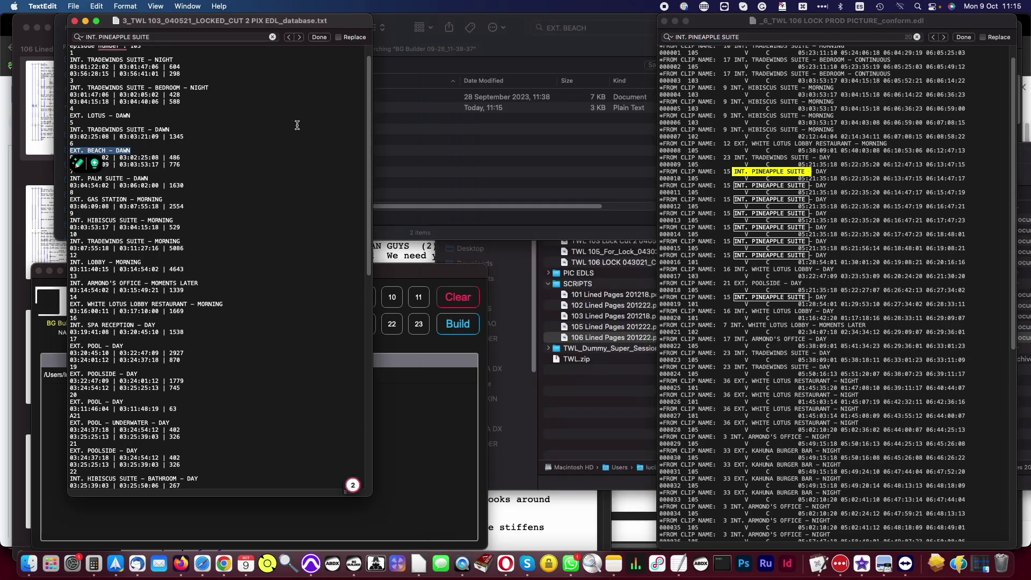
pyautogui.press('super+w')
pyautogui.press('super+q')
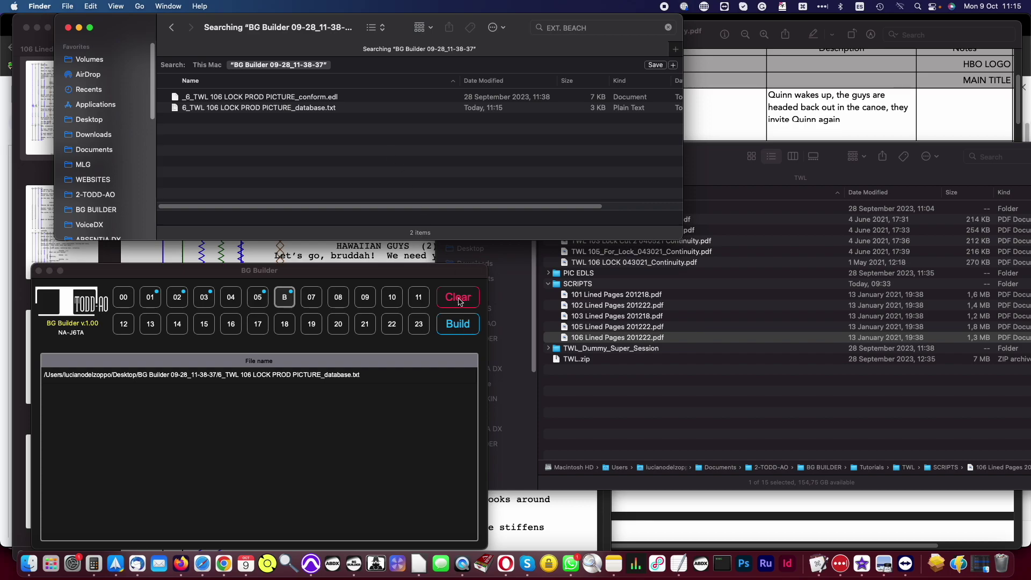
# Clear BG Builder, remove the Finder search, and load all files from the BG Builder 09-28_11-38-37 folder into it.
pyautogui.click(458, 299)
pyautogui.click(385, 181)
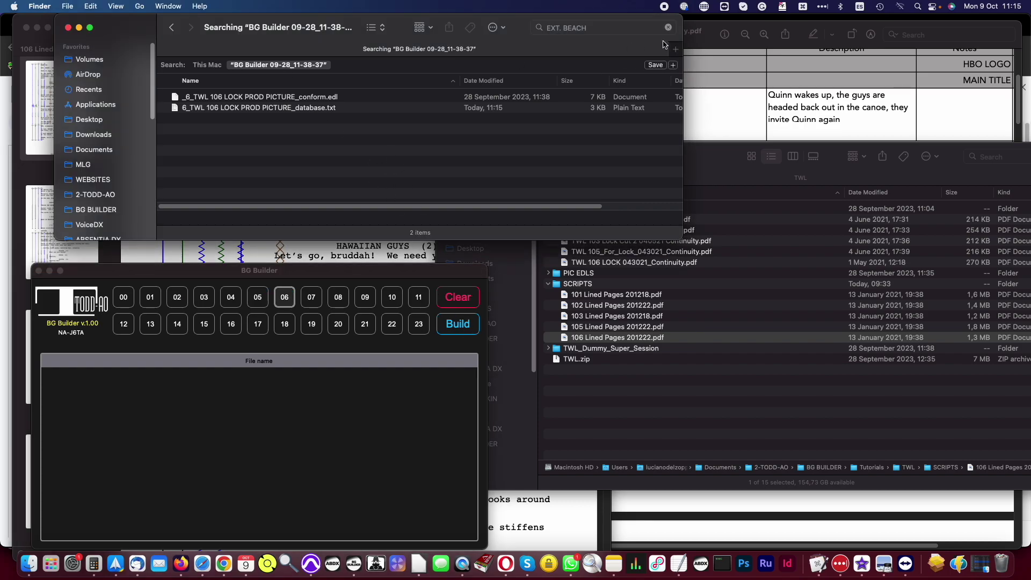
pyautogui.click(669, 28)
pyautogui.press('super+a')
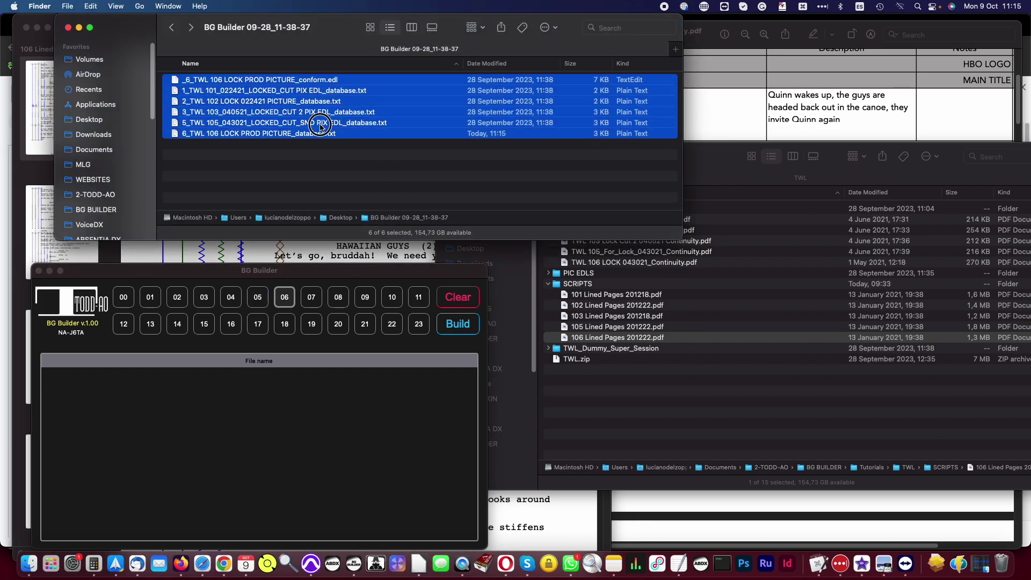
pyautogui.moveTo(322, 123); pyautogui.dragTo(87, 318)
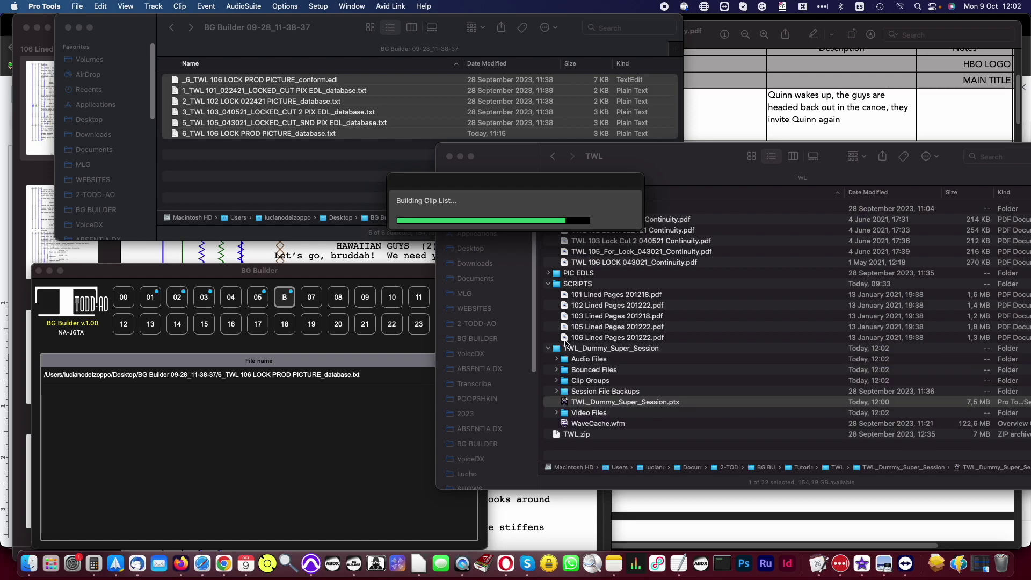
# Build the episode 106 backgrounds from BG Builder into the open TWL_Dummy_Super_Session and review the clips under the episode 106 picture.
pyautogui.click(188, 286)
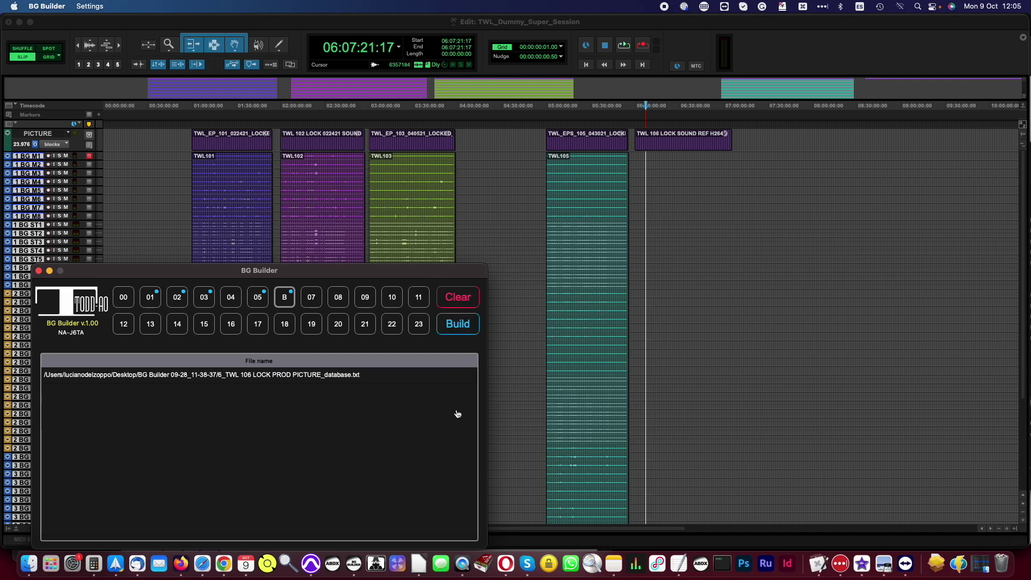
pyautogui.click(465, 324)
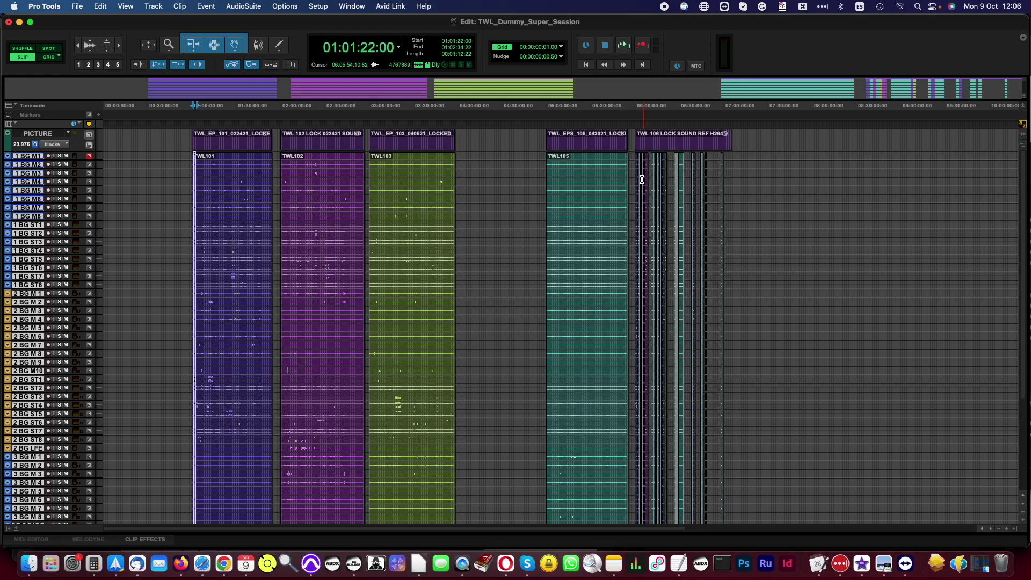
pyautogui.hscroll(15, 650, 225)
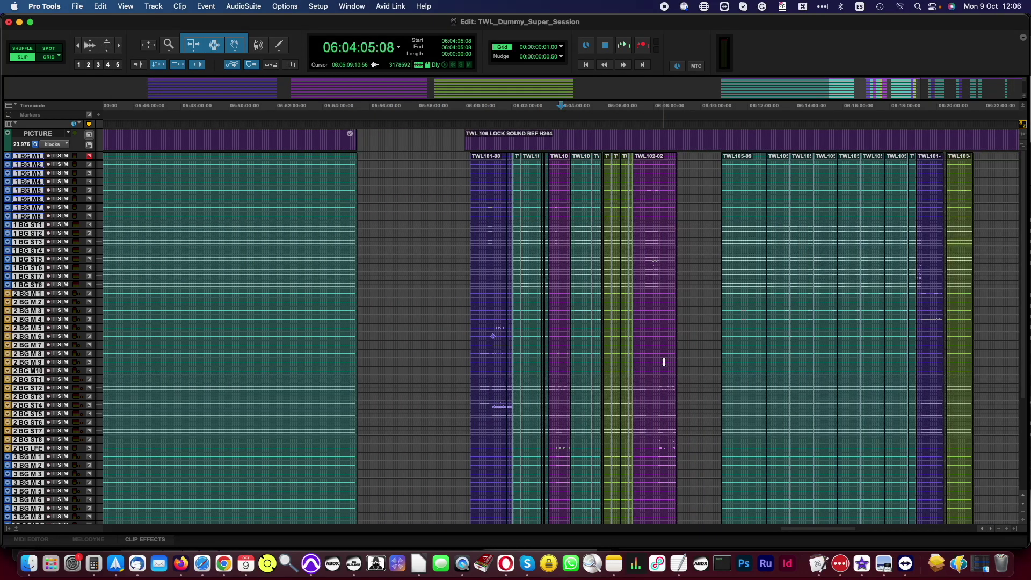
pyautogui.hscroll(8, 664, 369)
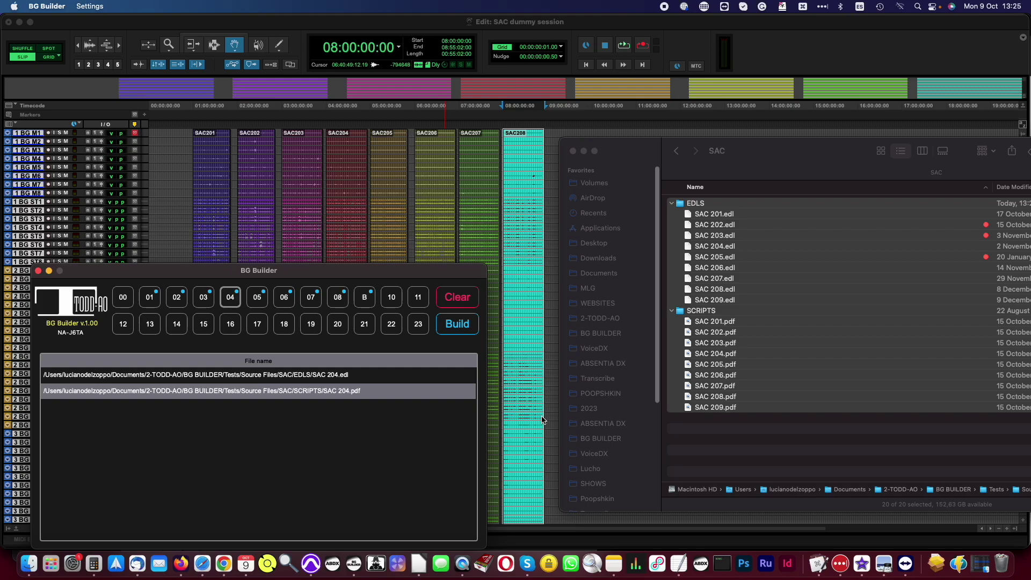
# Clear BG Builder and load SAC 201.edl with SAC 201.pdf from the SAC folder into slot 11.
pyautogui.click(457, 297)
pyautogui.click(778, 184)
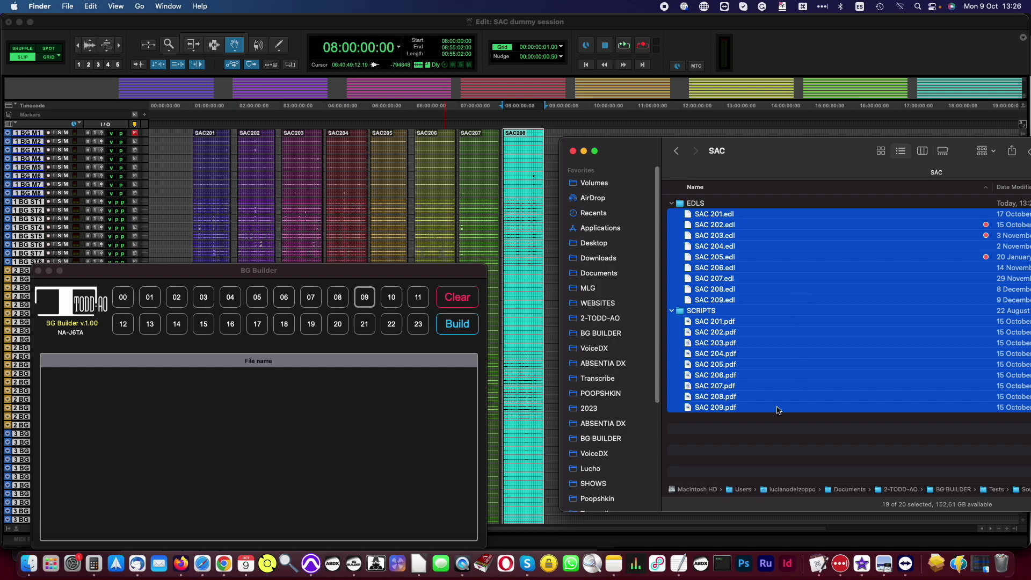
pyautogui.click(726, 440)
pyautogui.click(730, 214)
pyautogui.keyDown('super'); pyautogui.click(718, 322); pyautogui.keyUp('super')
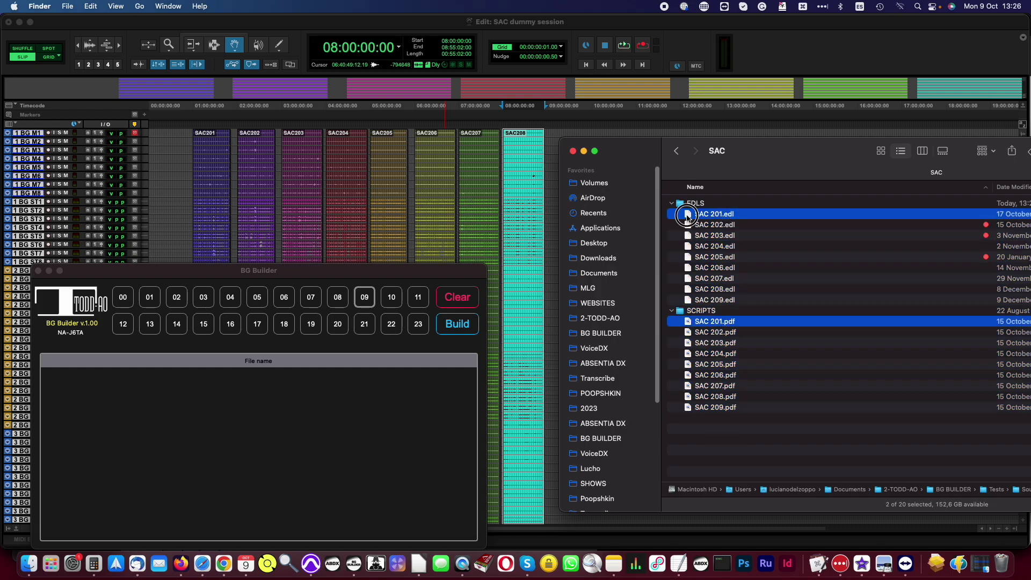
pyautogui.moveTo(687, 215); pyautogui.dragTo(418, 297)
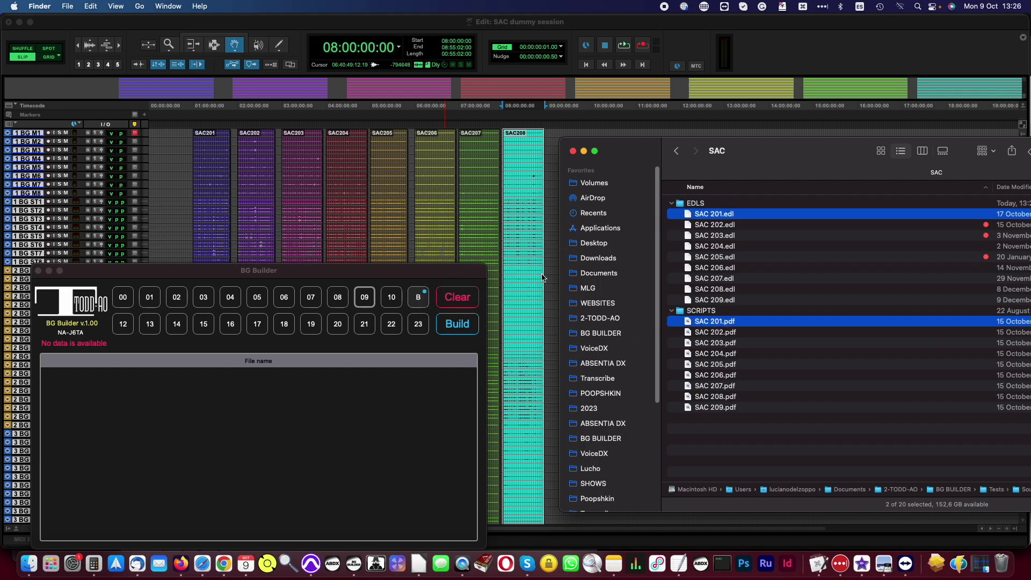
# Load the SAC 202 EDL and script PDF into slot 12 and the SAC 203 pair into slot 13.
pyautogui.click(709, 226)
pyautogui.keyDown('super'); pyautogui.click(740, 332); pyautogui.keyUp('super')
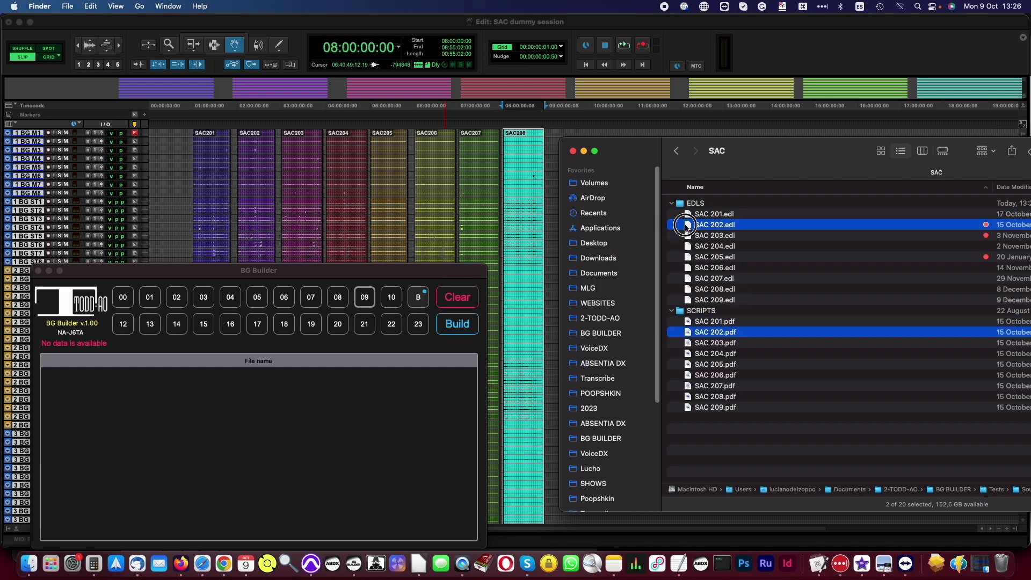
pyautogui.moveTo(687, 225); pyautogui.dragTo(123, 323)
pyautogui.click(701, 235)
pyautogui.keyDown('super'); pyautogui.click(734, 343); pyautogui.keyUp('super')
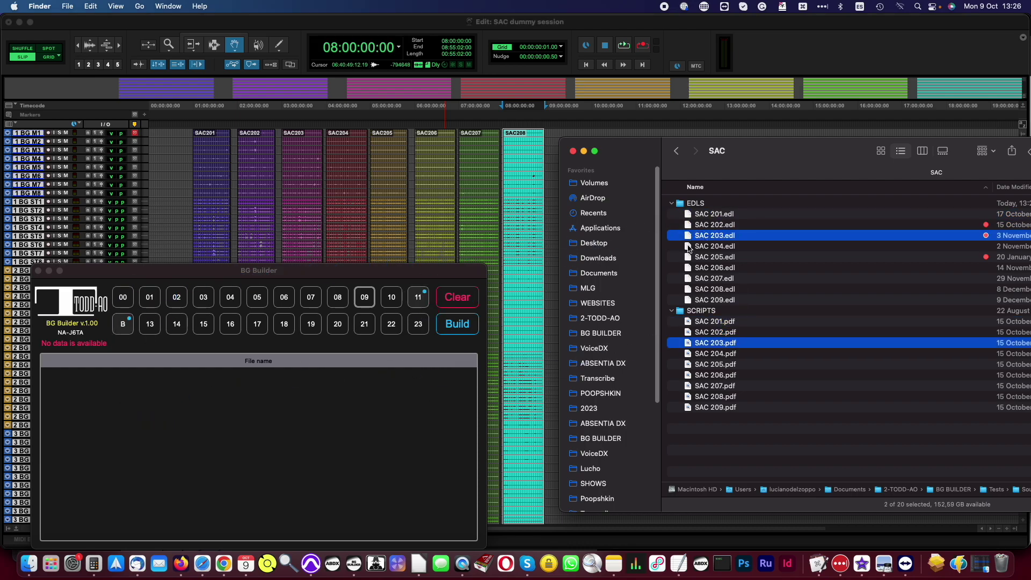
pyautogui.moveTo(689, 236); pyautogui.dragTo(150, 324)
# Load the SAC 204 EDL and script PDF into slot 14 and the SAC 205 pair into slot 15.
pyautogui.click(709, 245)
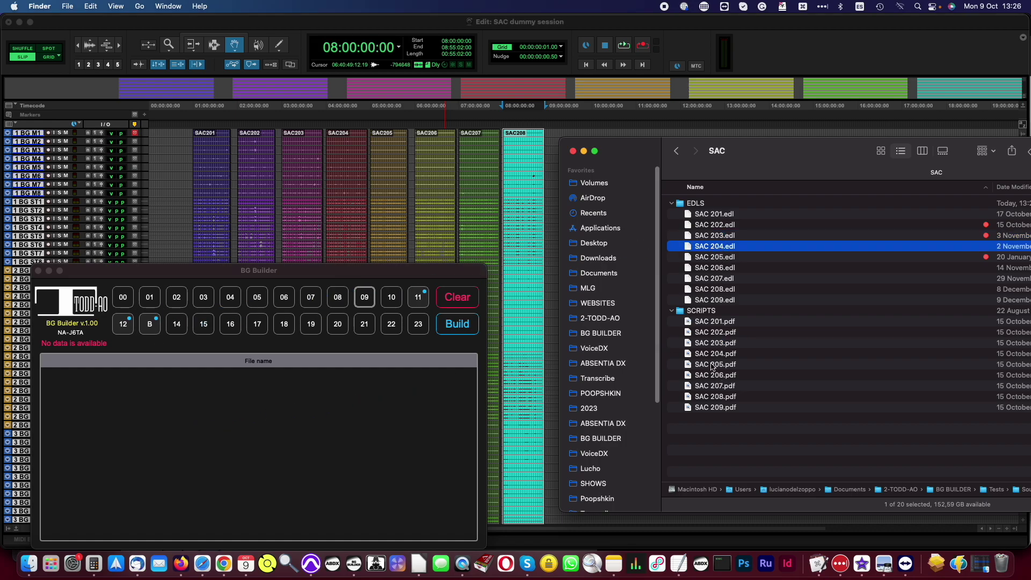
pyautogui.keyDown('super'); pyautogui.click(714, 354); pyautogui.keyUp('super')
pyautogui.moveTo(690, 246); pyautogui.dragTo(177, 324)
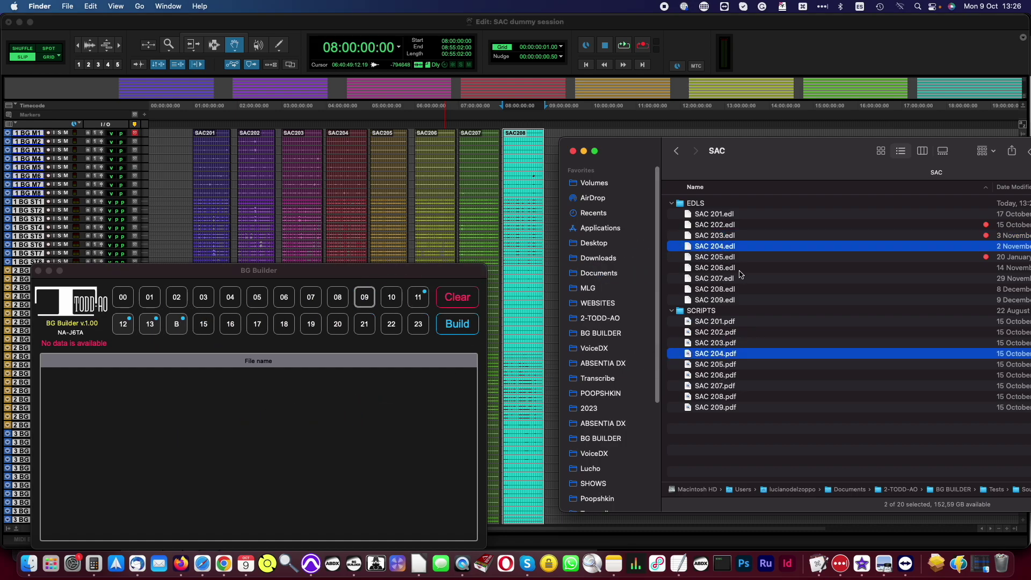
pyautogui.click(714, 256)
pyautogui.keyDown('super'); pyautogui.click(723, 364); pyautogui.keyUp('super')
pyautogui.moveTo(690, 256); pyautogui.dragTo(204, 325)
# Load the SAC 206 EDL and script PDF into slot 16 and the SAC 207 pair into slot 17.
pyautogui.click(714, 267)
pyautogui.keyDown('super'); pyautogui.click(715, 375); pyautogui.keyUp('super')
pyautogui.moveTo(691, 272); pyautogui.dragTo(231, 324)
pyautogui.click(714, 278)
pyautogui.keyDown('super'); pyautogui.click(716, 385); pyautogui.keyUp('super')
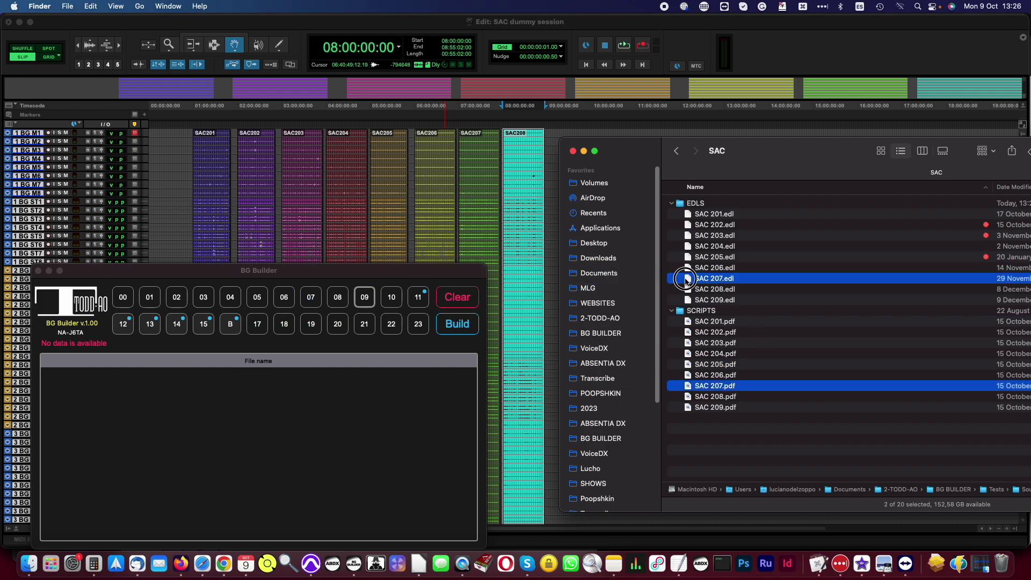
pyautogui.moveTo(686, 279); pyautogui.dragTo(258, 324)
# Load the SAC 208 EDL and script PDF into slot 18 and the SAC 209 pair into slot 19.
pyautogui.click(714, 289)
pyautogui.keyDown('super'); pyautogui.click(729, 396); pyautogui.keyUp('super')
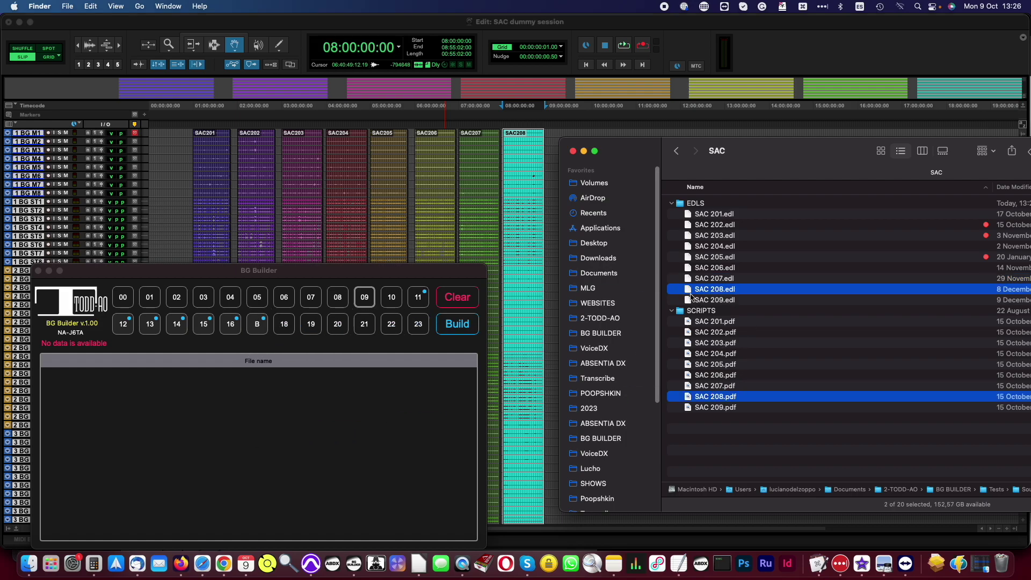
pyautogui.moveTo(691, 295); pyautogui.dragTo(284, 324)
pyautogui.click(722, 301)
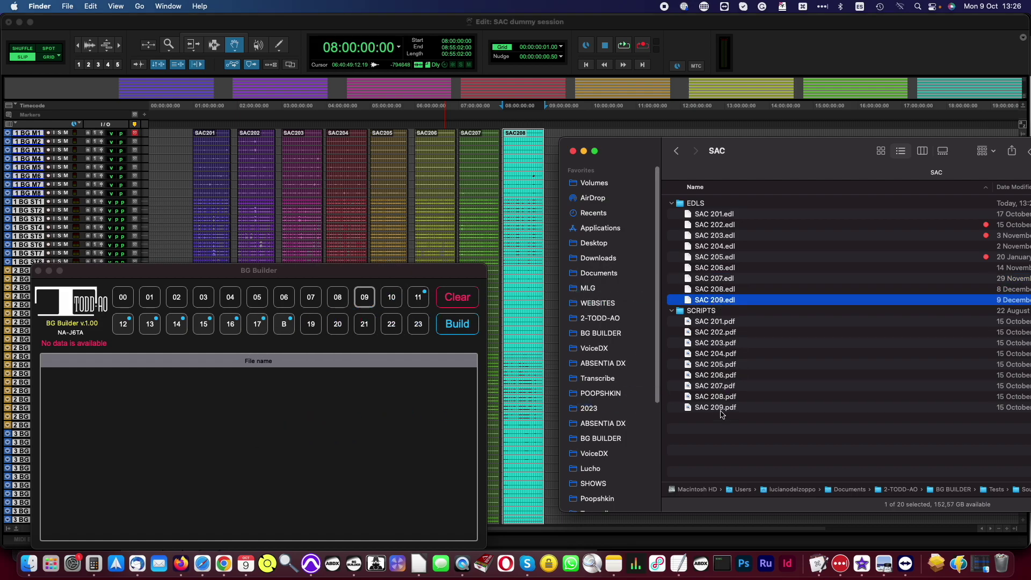
pyautogui.keyDown('super'); pyautogui.click(719, 407); pyautogui.keyUp('super')
pyautogui.moveTo(689, 299); pyautogui.dragTo(311, 324)
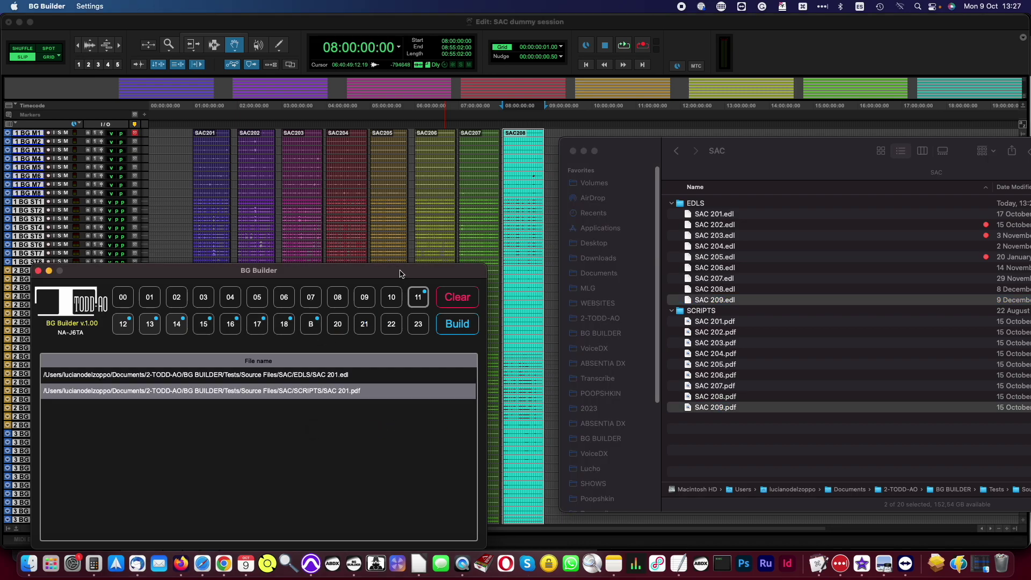
# In Pro Tools, move all clip groups from SAC201 through SAC208 so that they start at 11:00:00:00.
pyautogui.click(472, 214)
pyautogui.click(221, 265)
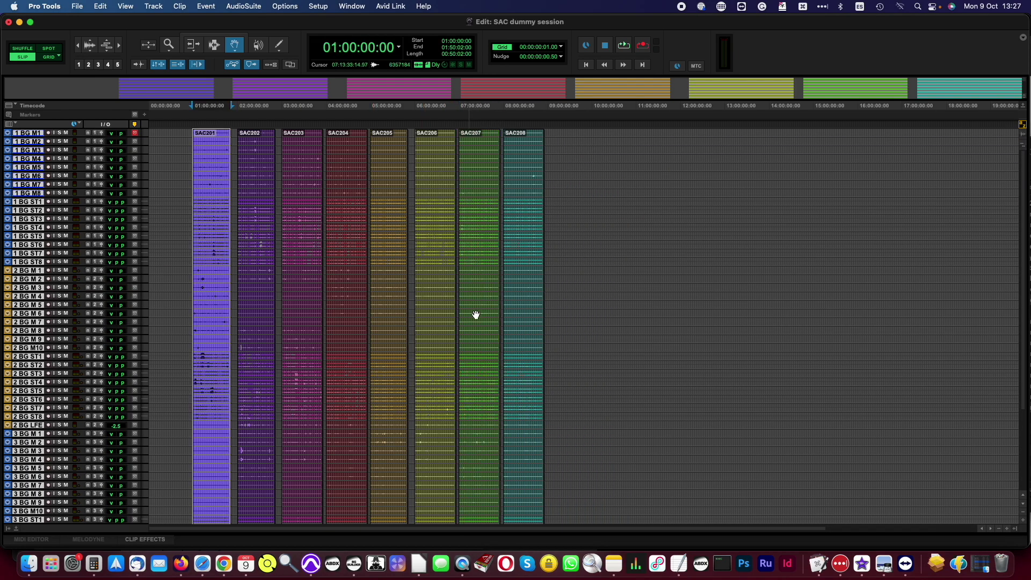
pyautogui.keyDown('shift'); pyautogui.click(520, 333); pyautogui.keyUp('shift')
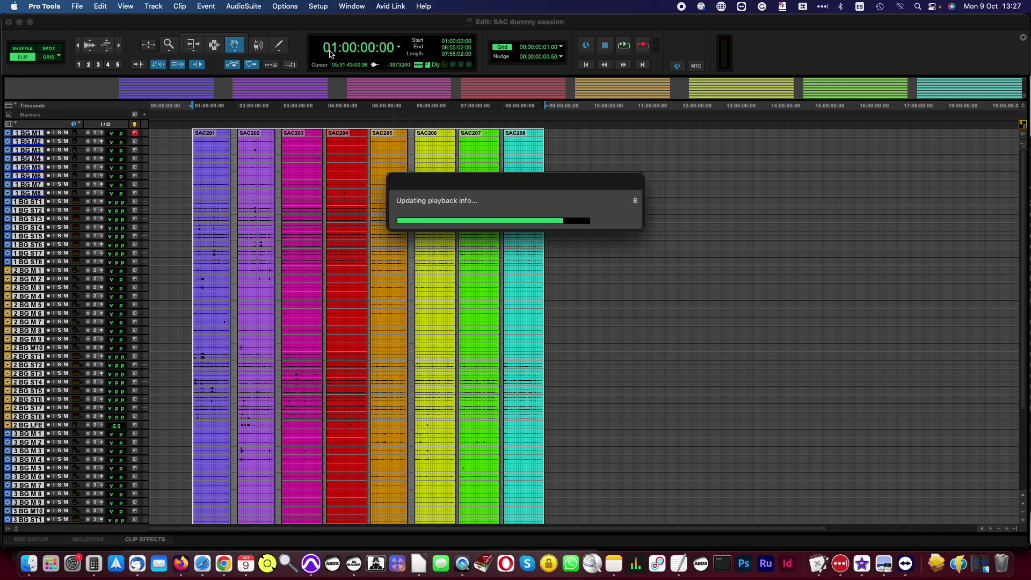
pyautogui.click(331, 54)
pyautogui.write('11')
pyautogui.press('Return')
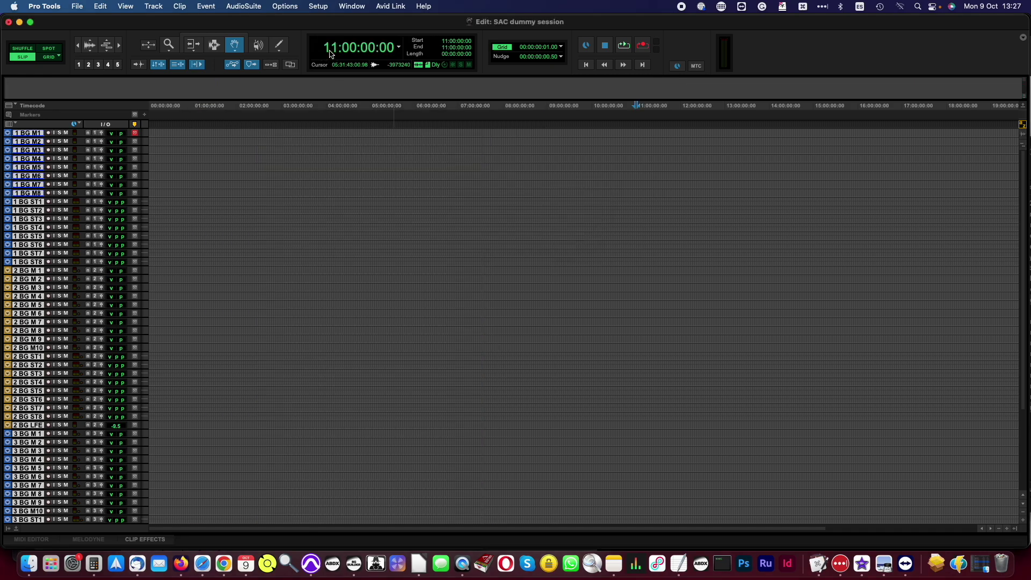
pyautogui.press('super+v')
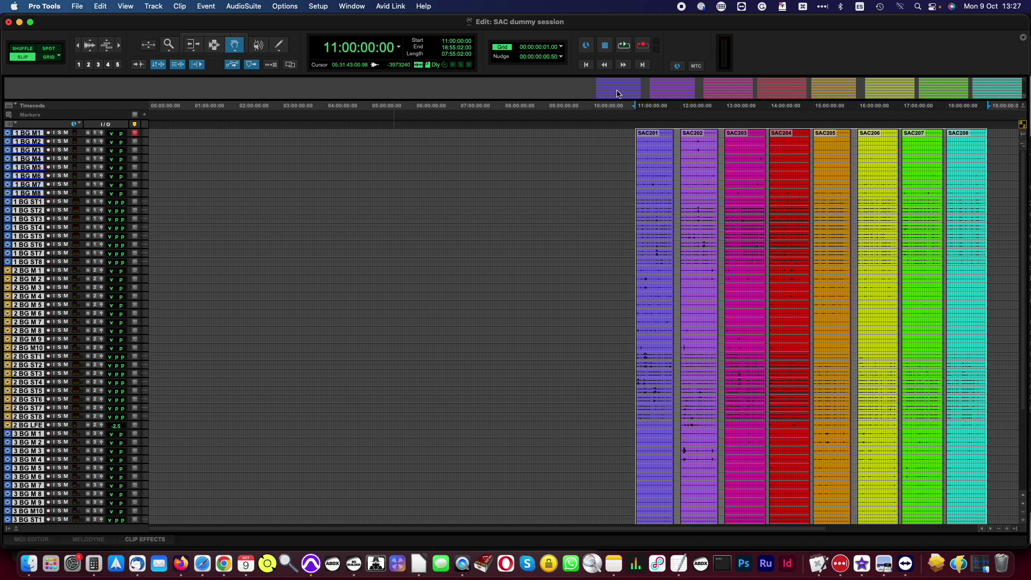